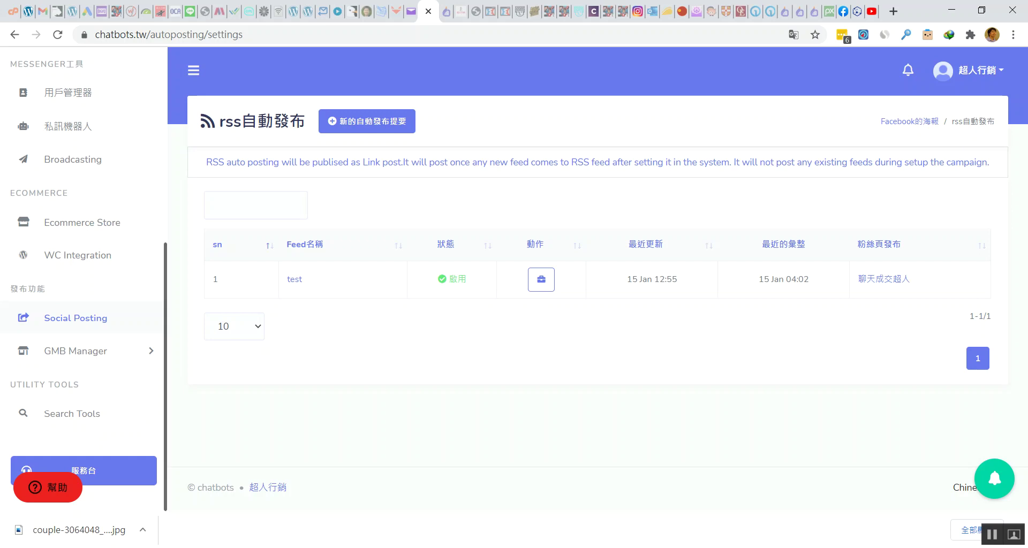
Step: Open the Social Posting section under 發布功能
{"action": "scroll", "coordinate": [83, 268], "scroll_direction": "up", "scroll_amount": 6}
{"action": "scroll", "coordinate": [83, 268], "scroll_direction": "down", "scroll_amount": 5}
{"action": "scroll", "coordinate": [83, 268], "scroll_direction": "down", "scroll_amount": 1}
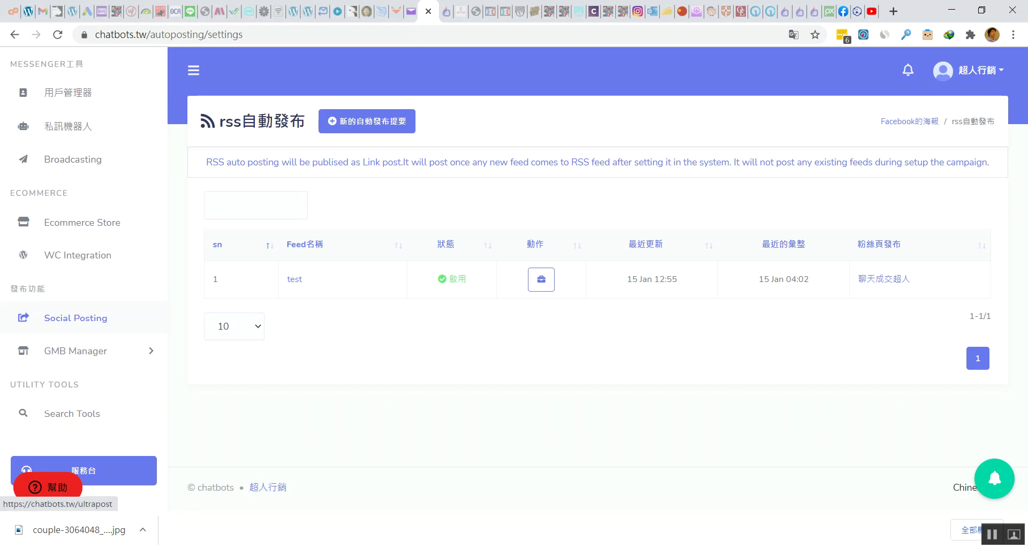
{"action": "left_click", "coordinate": [76, 318]}
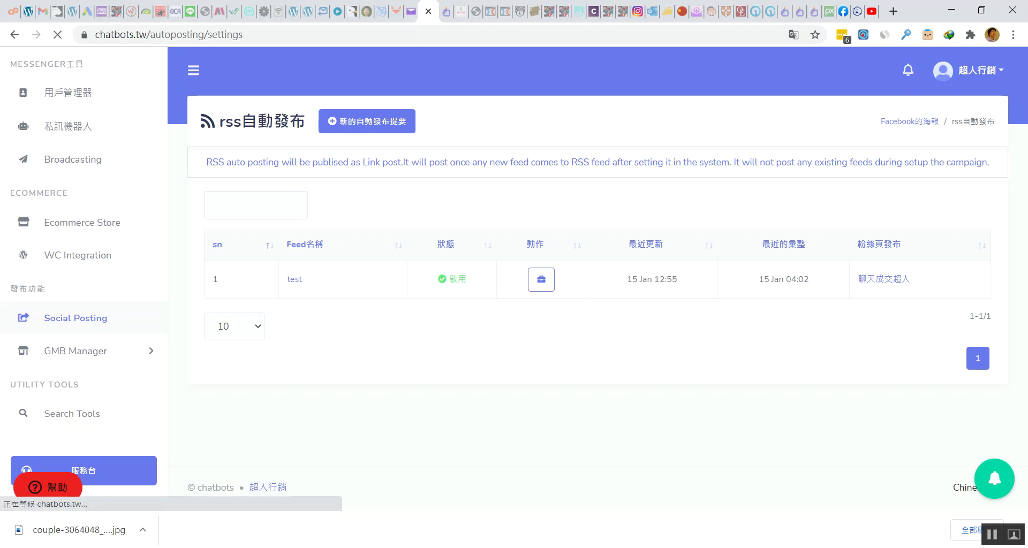
{"action": "scroll", "coordinate": [589, 278], "scroll_direction": "down", "scroll_amount": 5}
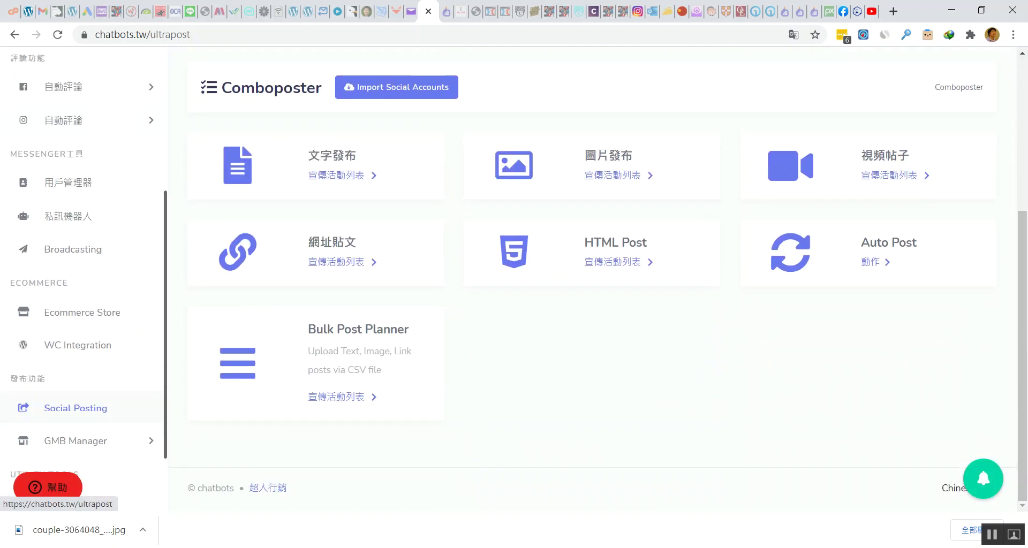
Step: Open the RSS feed post tool of Auto Post in Comboposter
{"action": "scroll", "coordinate": [589, 279], "scroll_direction": "up", "scroll_amount": 5}
{"action": "scroll", "coordinate": [589, 278], "scroll_direction": "down", "scroll_amount": 5}
{"action": "left_click_drag", "start_coordinate": [869, 242], "coordinate": [918, 242]}
{"action": "left_click", "coordinate": [917, 243]}
{"action": "left_click", "coordinate": [872, 262]}
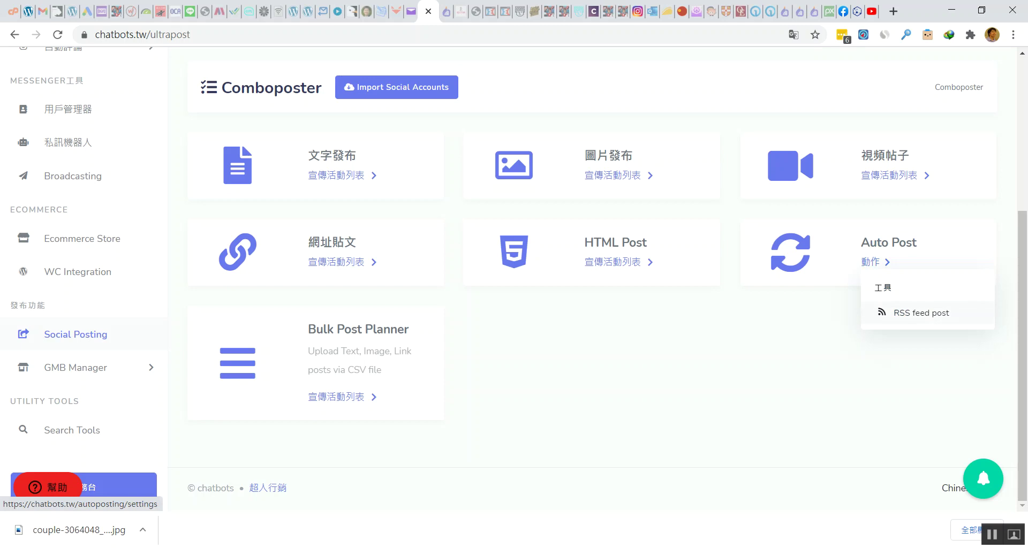
{"action": "left_click", "coordinate": [921, 313]}
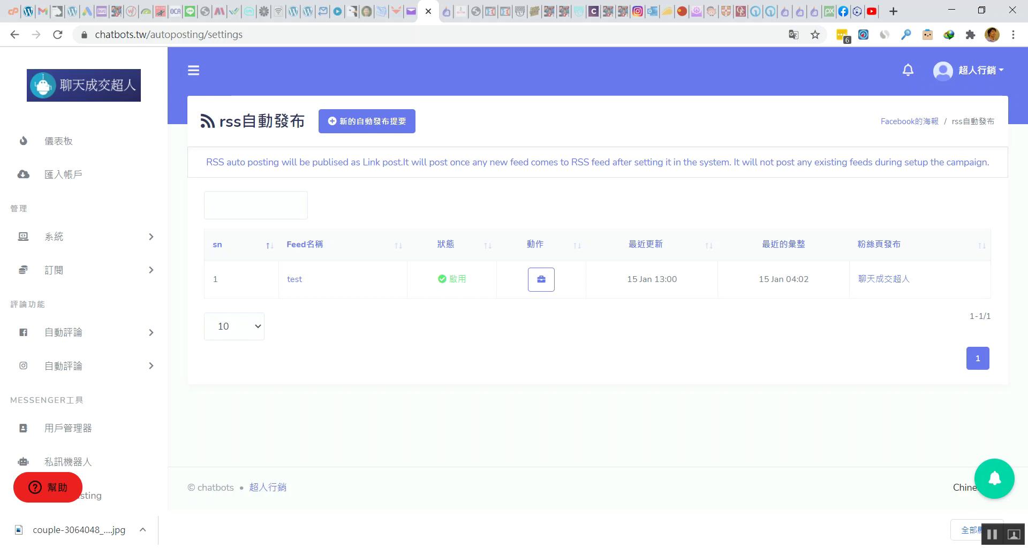
Step: Switch to the 感情的目的 blog article, replace its path with "feed" to load lovelornness.com/feed/, and look through the RSS entries
{"action": "left_click", "coordinate": [29, 12]}
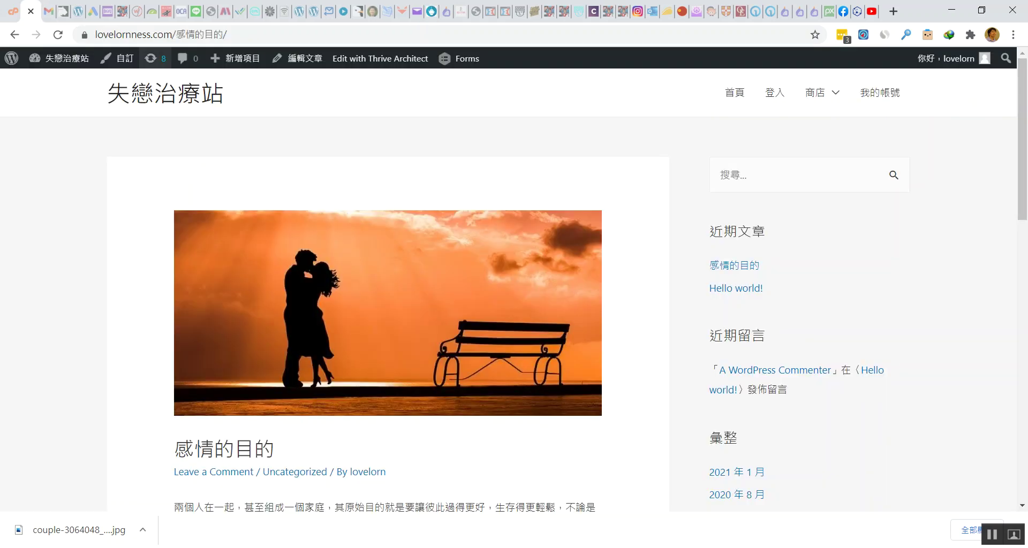
{"action": "left_click_drag", "start_coordinate": [176, 34], "coordinate": [230, 34]}
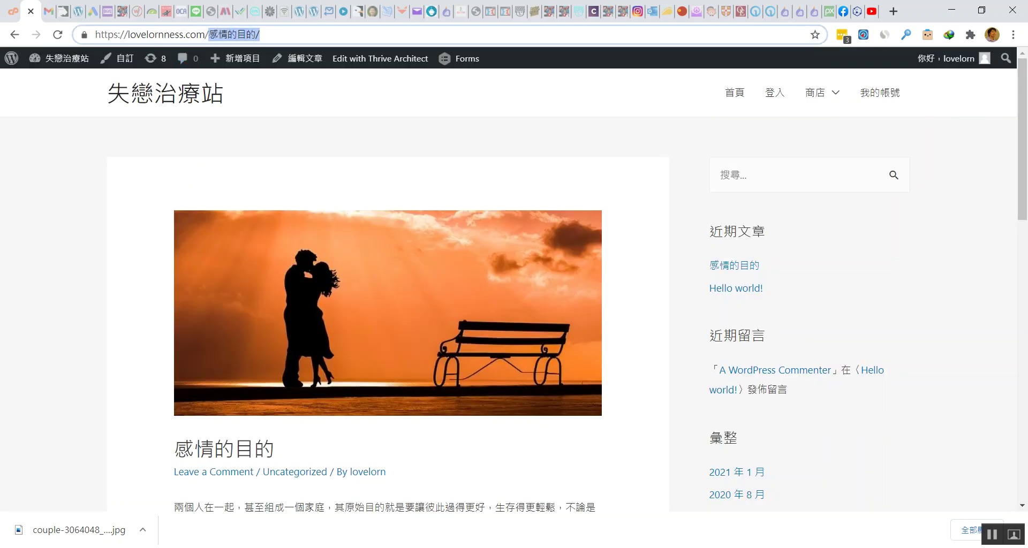
{"action": "type", "text": "feed"}
{"action": "key", "text": "Return"}
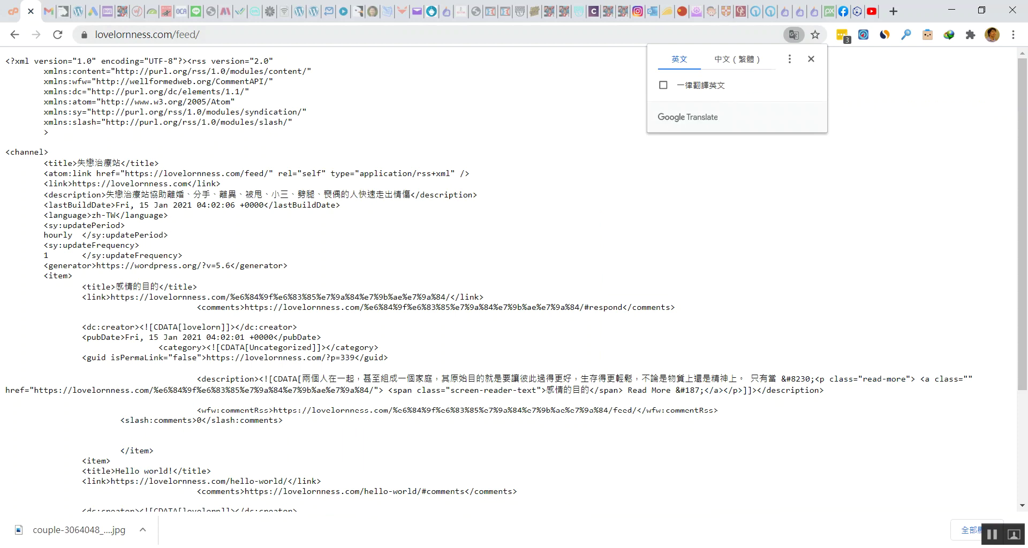
{"action": "left_click_drag", "start_coordinate": [176, 34], "coordinate": [201, 34]}
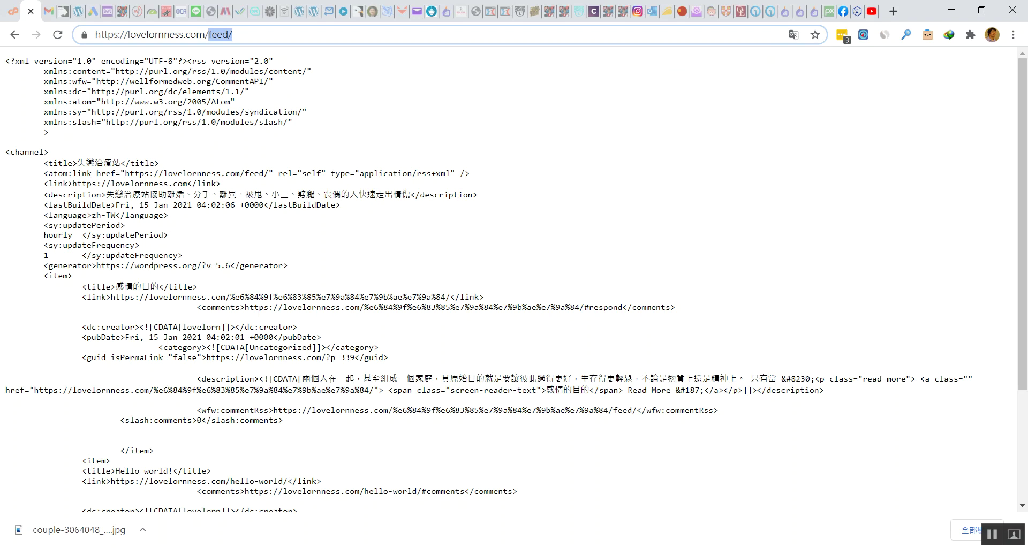
{"action": "scroll", "coordinate": [514, 276], "scroll_direction": "down", "scroll_amount": 3}
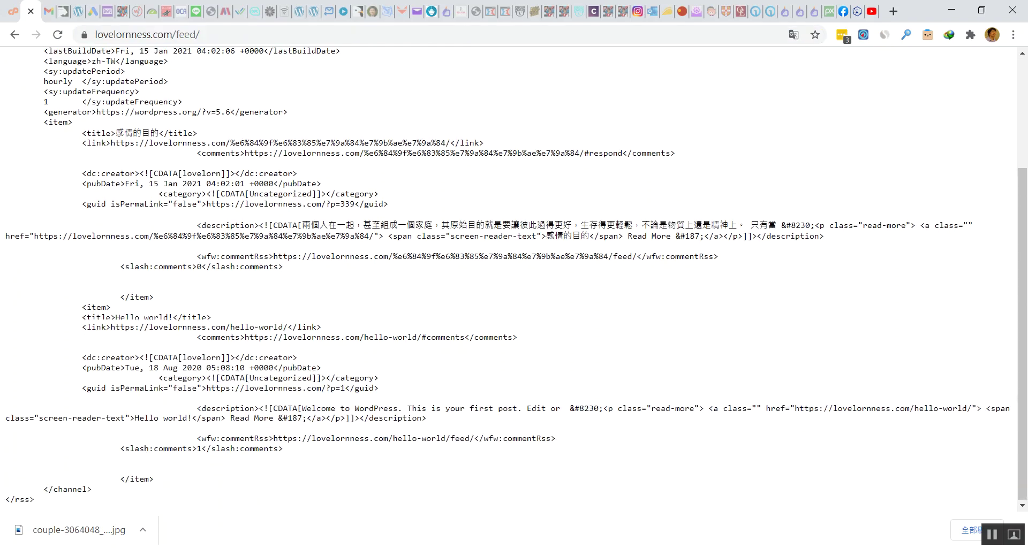
{"action": "scroll", "coordinate": [514, 276], "scroll_direction": "up", "scroll_amount": 3}
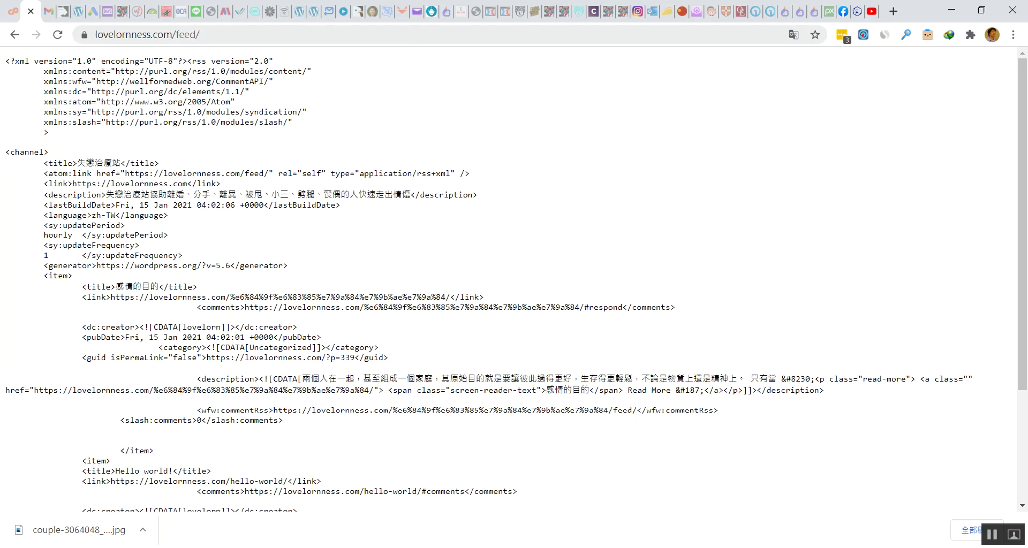
Step: Copy the blog's RSS feed address and return to the rss自動發布 page
{"action": "key", "text": "ctrl+l"}
{"action": "key", "text": "ctrl+c"}
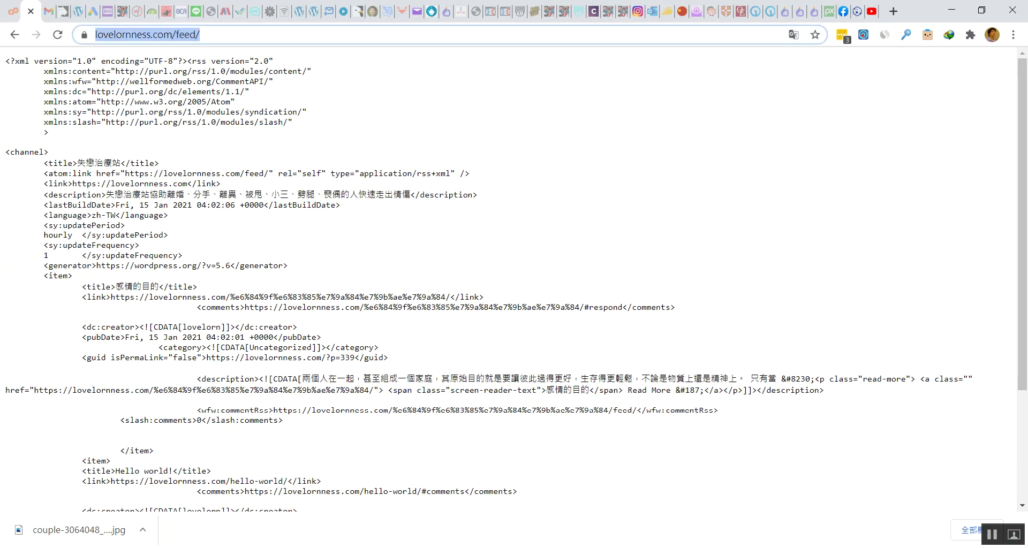
{"action": "right_click", "coordinate": [163, 35]}
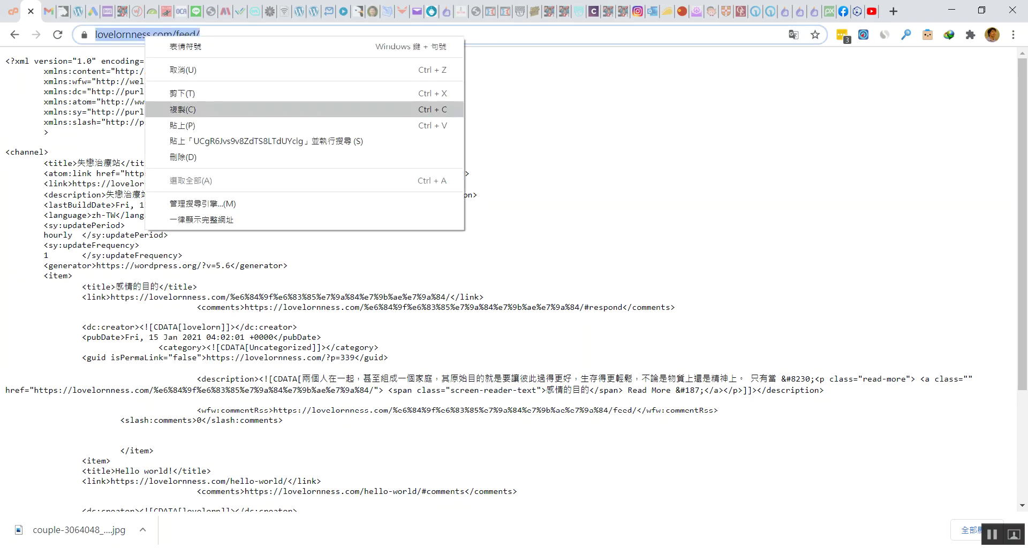
{"action": "left_click", "coordinate": [231, 106]}
{"action": "left_click", "coordinate": [431, 11]}
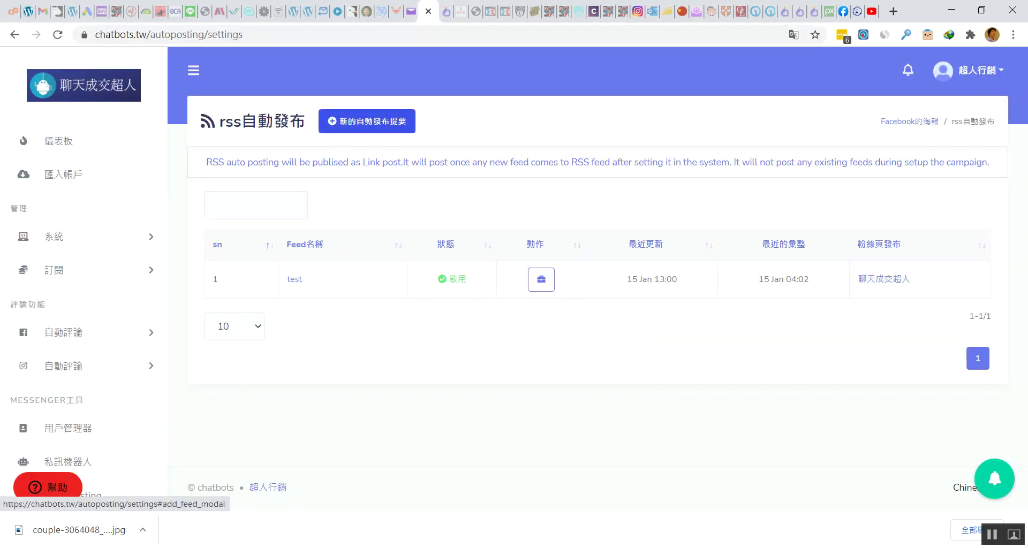
{"action": "left_click", "coordinate": [366, 121]}
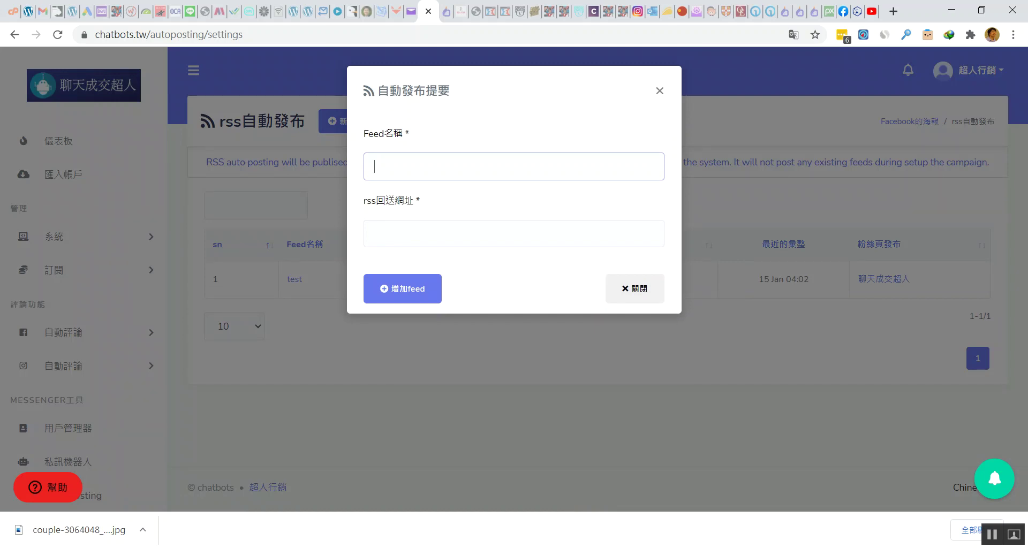
{"action": "left_click", "coordinate": [375, 233]}
{"action": "right_click", "coordinate": [394, 234]}
{"action": "left_click", "coordinate": [429, 349]}
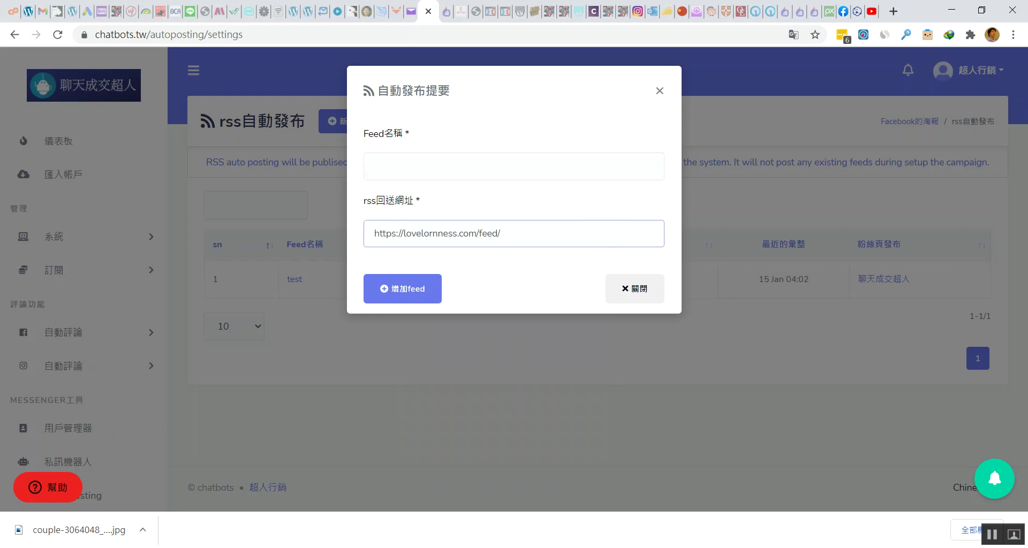
{"action": "left_click_drag", "start_coordinate": [500, 233], "coordinate": [370, 233]}
{"action": "left_click", "coordinate": [375, 259]}
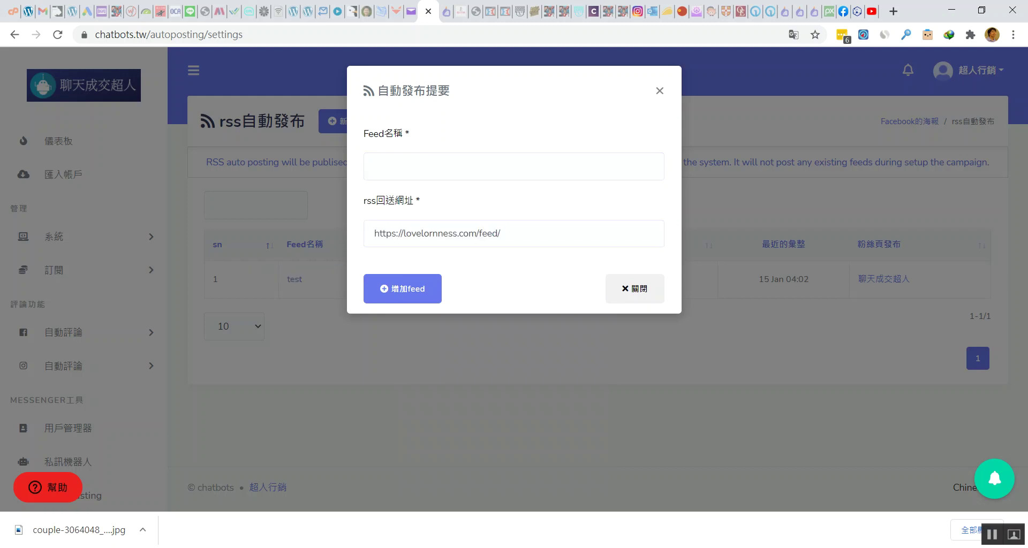
{"action": "left_click", "coordinate": [660, 91]}
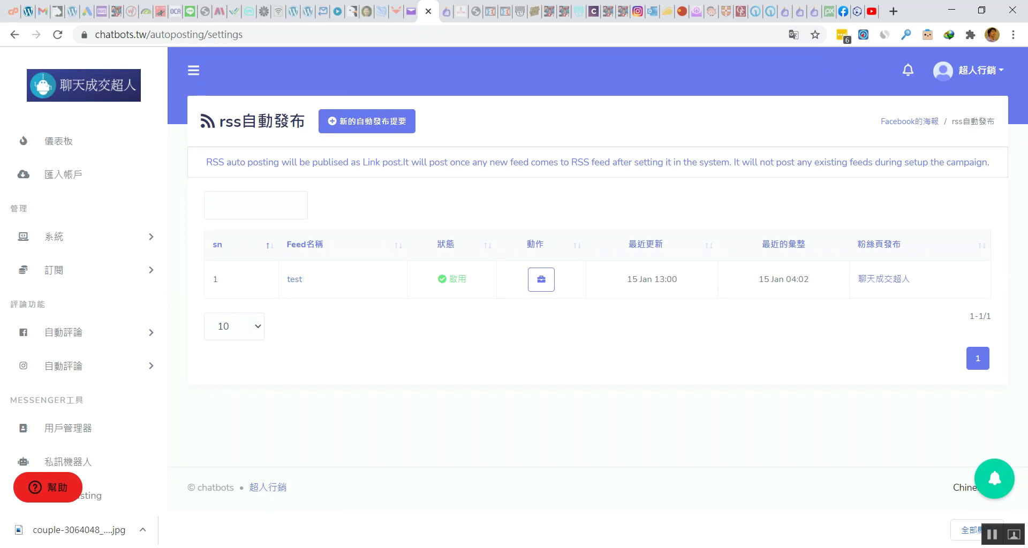
Step: Check the test feed's campaign settings, close them, and view the RSS page it links to before returning to the feed list
{"action": "left_click", "coordinate": [541, 279]}
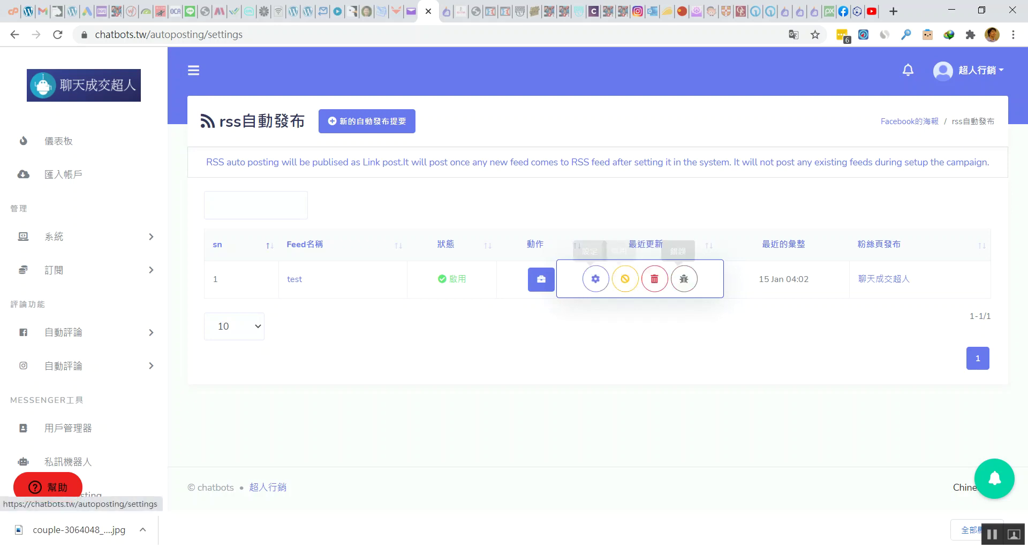
{"action": "left_click", "coordinate": [596, 279]}
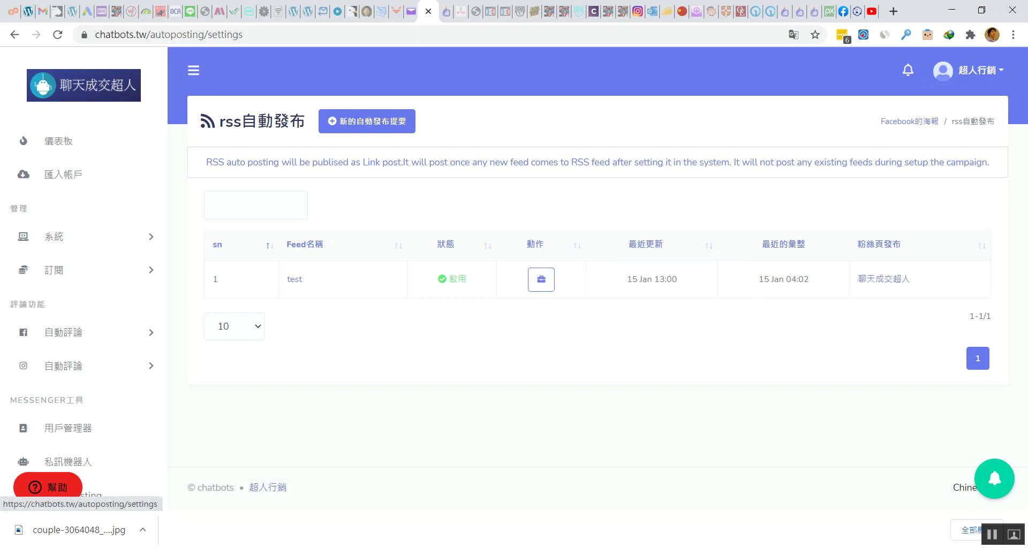
{"action": "left_click", "coordinate": [754, 91]}
{"action": "left_click", "coordinate": [541, 279]}
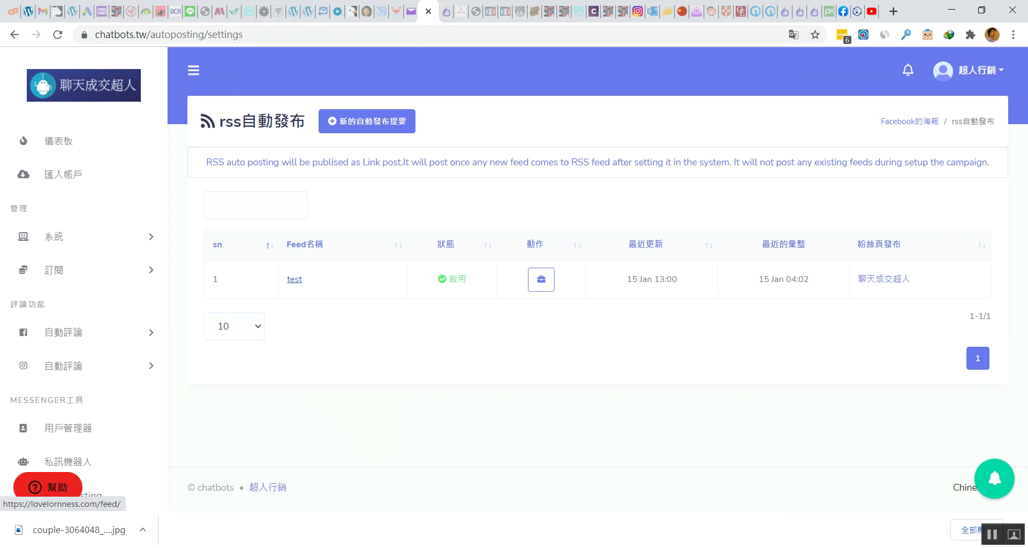
{"action": "left_click", "coordinate": [295, 279]}
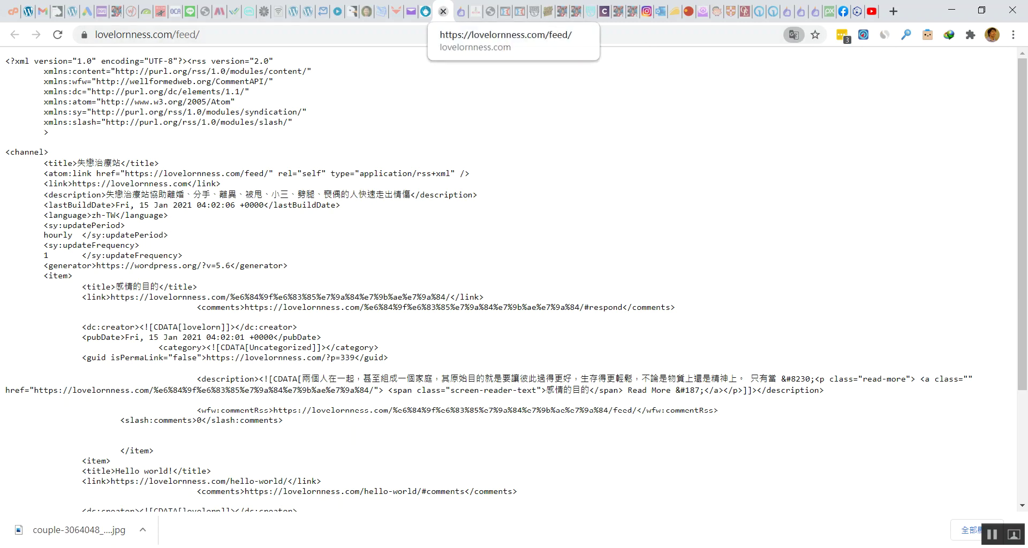
{"action": "left_click", "coordinate": [443, 11]}
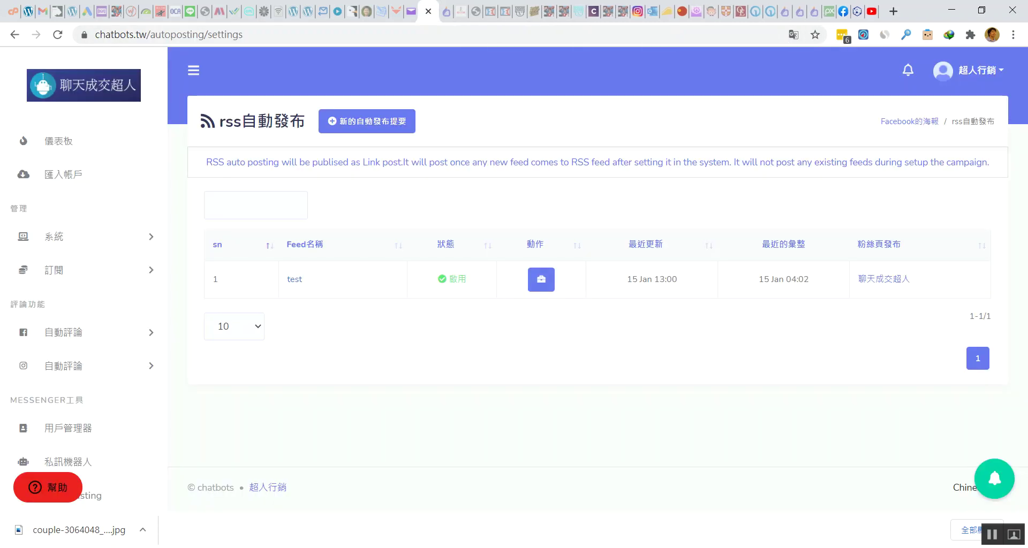
Step: Open the test feed's campaign settings and browse the Facebook pages available for posting
{"action": "left_click", "coordinate": [542, 279]}
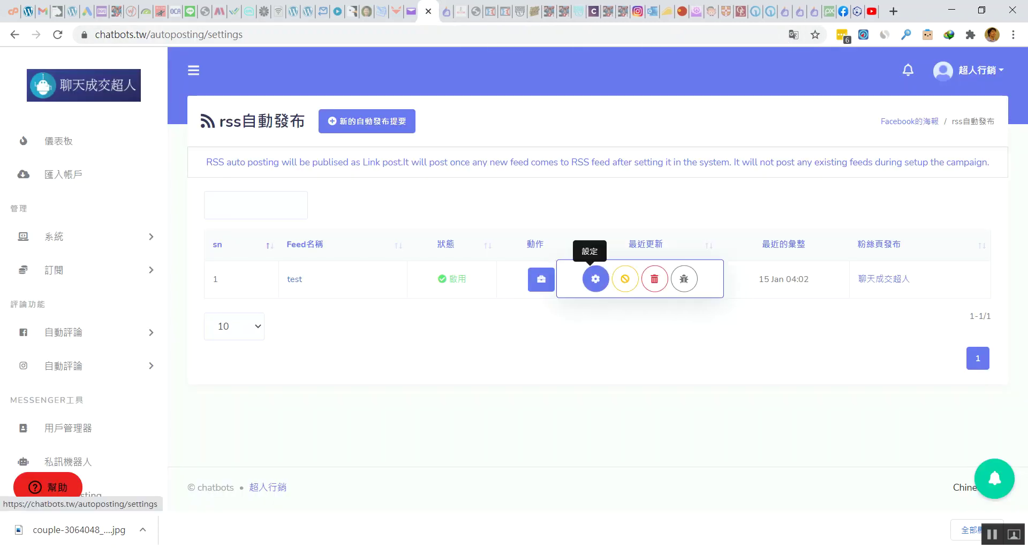
{"action": "left_click", "coordinate": [596, 279]}
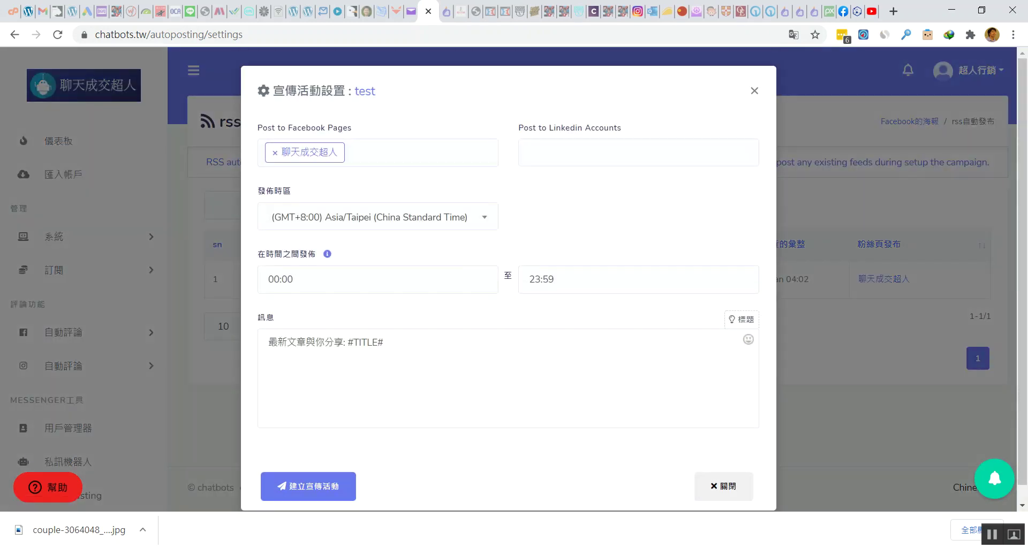
{"action": "left_click", "coordinate": [377, 153]}
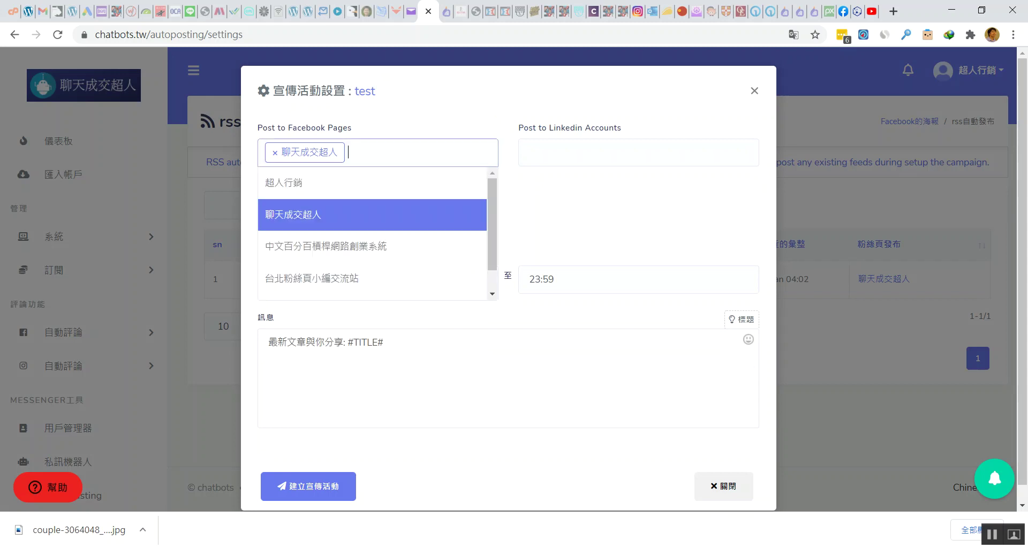
{"action": "scroll", "coordinate": [372, 225], "scroll_direction": "down", "scroll_amount": 1}
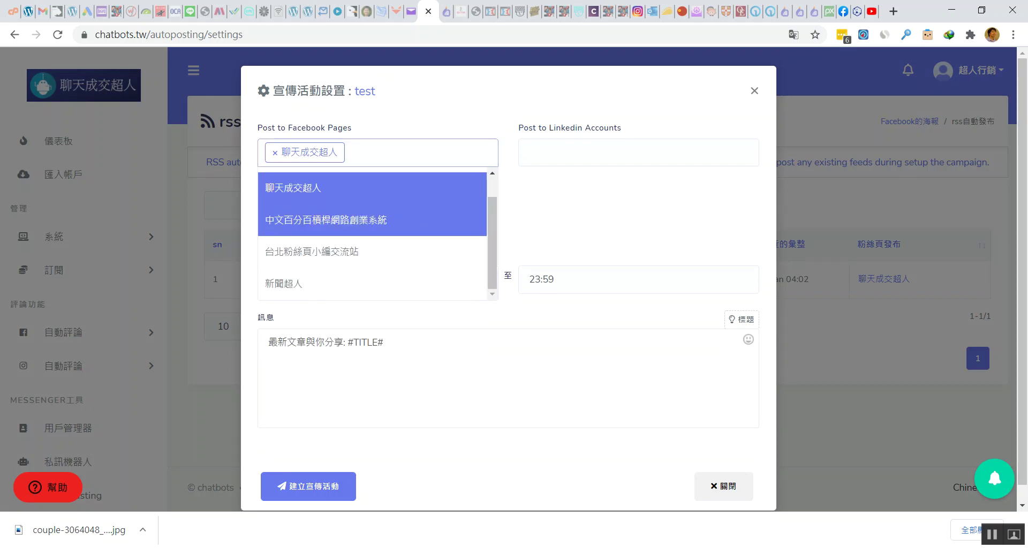
{"action": "scroll", "coordinate": [372, 234], "scroll_direction": "up", "scroll_amount": 1}
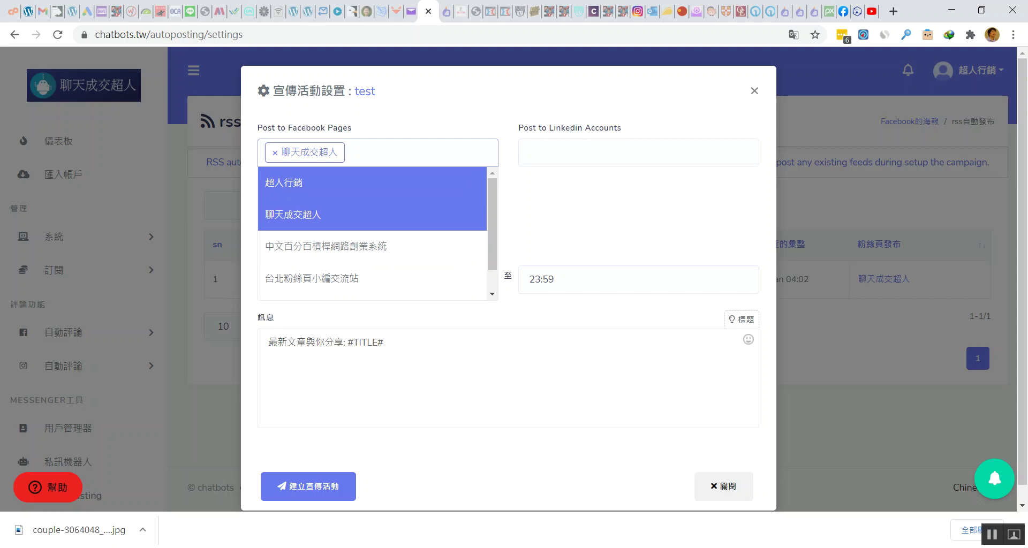
Step: Add the Facebook page 中文百分百槓桿網路創業系統 as a posting target and remove it again
{"action": "left_click", "coordinate": [327, 246]}
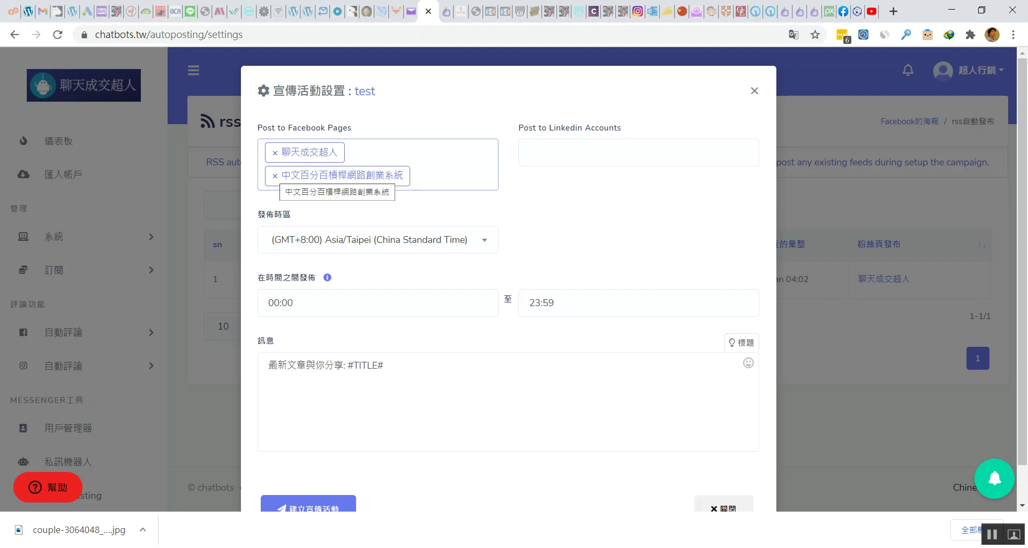
{"action": "left_click", "coordinate": [275, 175]}
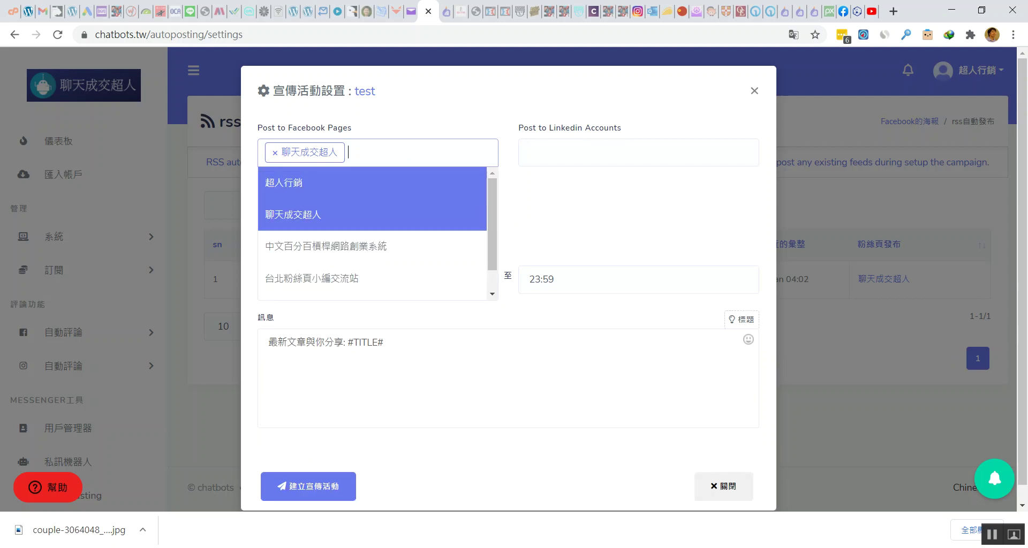
{"action": "key", "text": "Escape"}
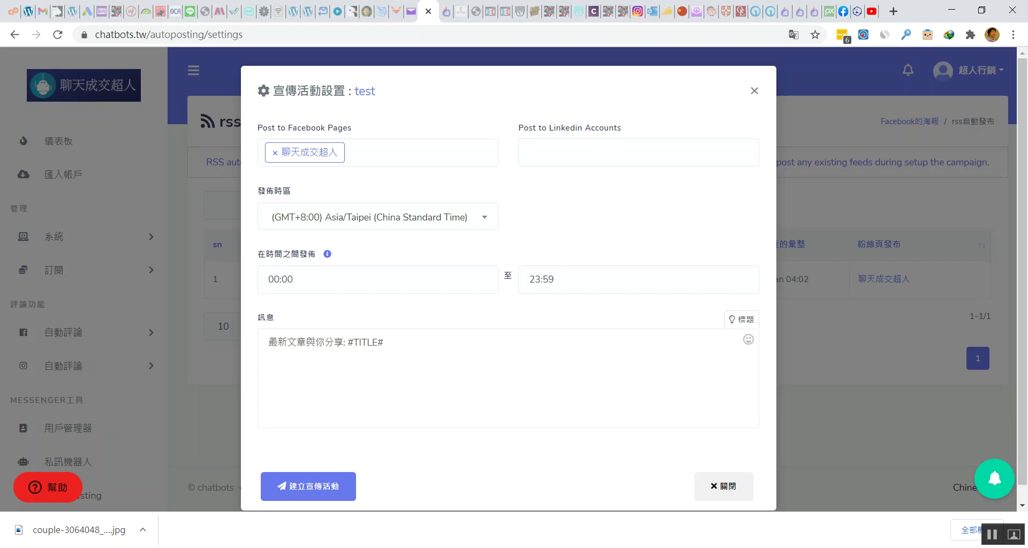
Step: Search Google for the word "Linkedin" from the campaign settings, open LinkedIn 台灣 and look over its home feed
{"action": "left_click_drag", "start_coordinate": [519, 127], "coordinate": [622, 128]}
{"action": "left_click", "coordinate": [622, 128]}
{"action": "double_click", "coordinate": [565, 128]}
{"action": "right_click", "coordinate": [582, 130]}
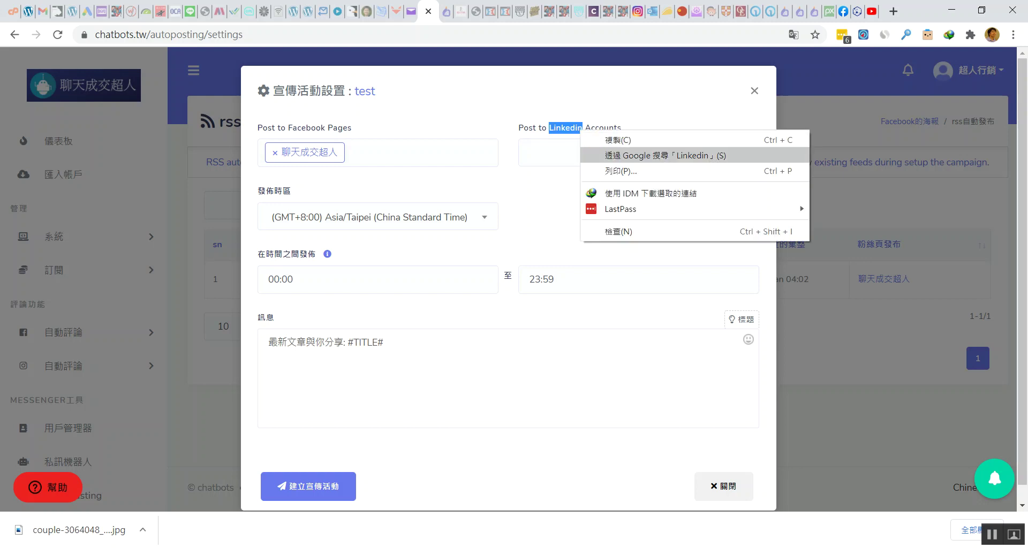
{"action": "left_click", "coordinate": [643, 155]}
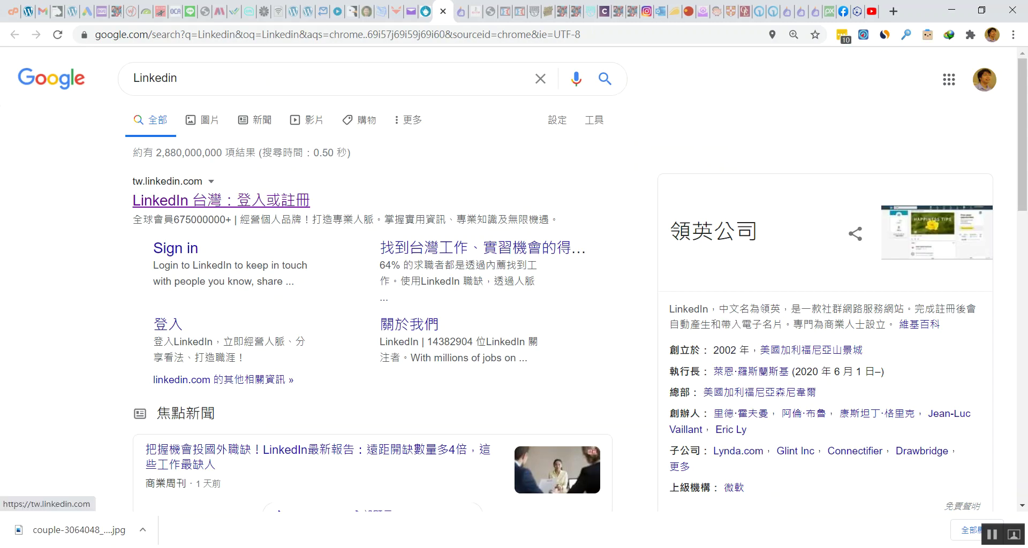
{"action": "left_click", "coordinate": [221, 200]}
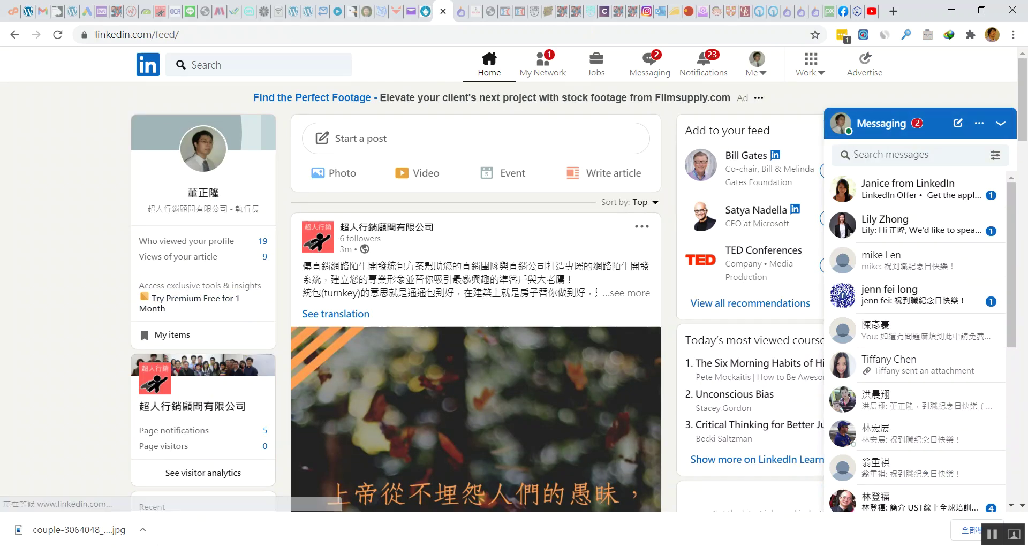
{"action": "scroll", "coordinate": [477, 294], "scroll_direction": "down", "scroll_amount": 9}
{"action": "scroll", "coordinate": [477, 295], "scroll_direction": "up", "scroll_amount": 8}
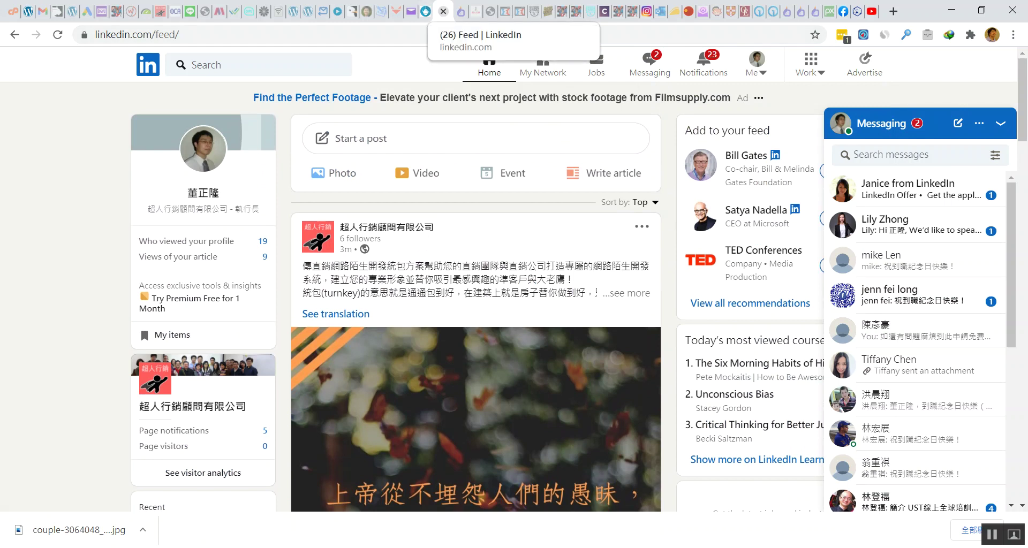
Step: Close the LinkedIn page, add the personal LinkedIn account as a posting target in the campaign settings and remove it again
{"action": "left_click", "coordinate": [443, 10]}
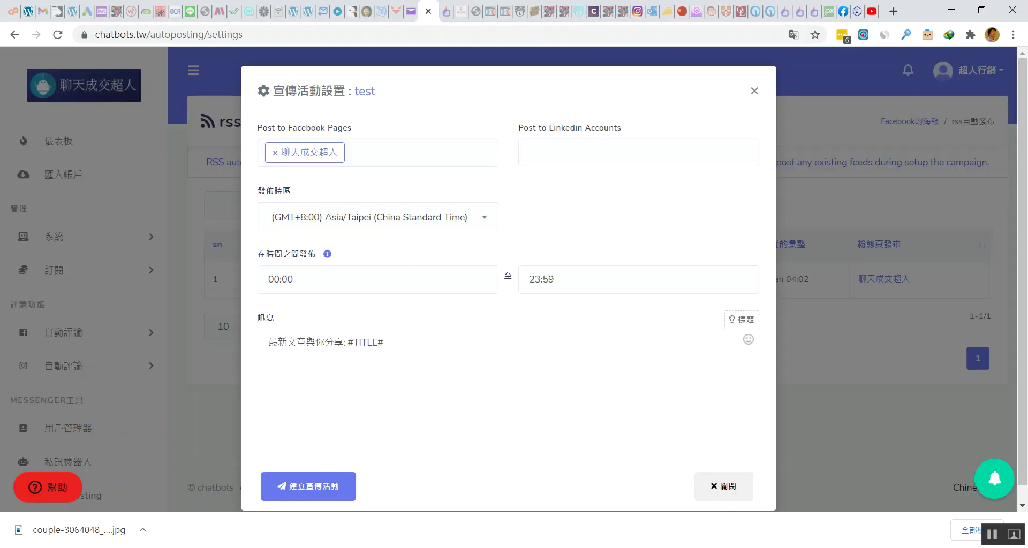
{"action": "left_click", "coordinate": [526, 152]}
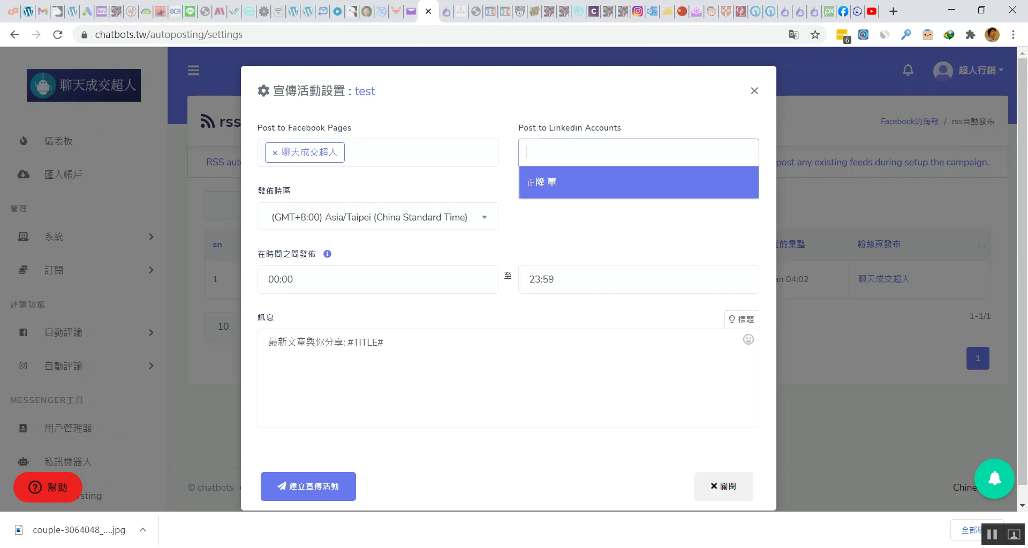
{"action": "key", "text": "Return"}
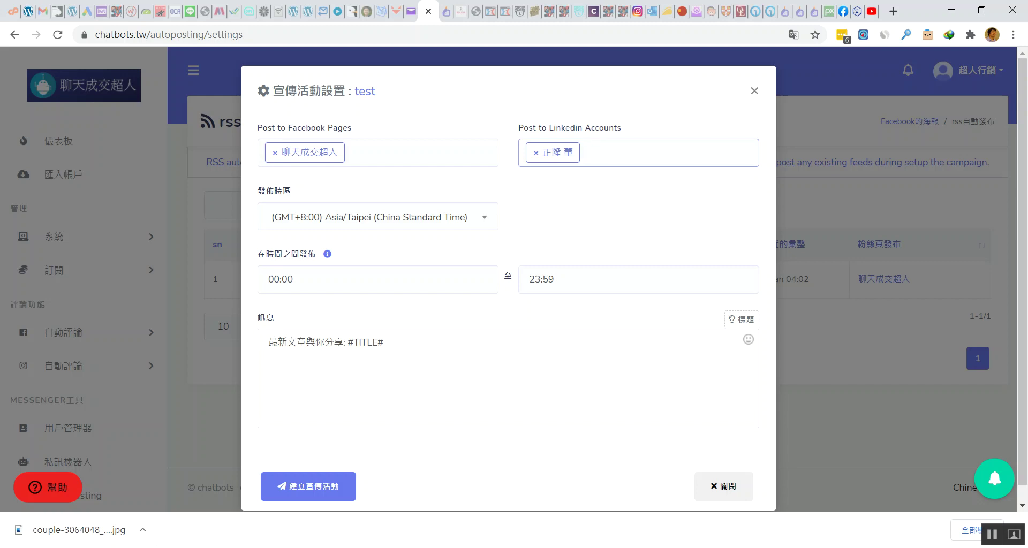
{"action": "left_click", "coordinate": [536, 153]}
{"action": "key", "text": "Escape"}
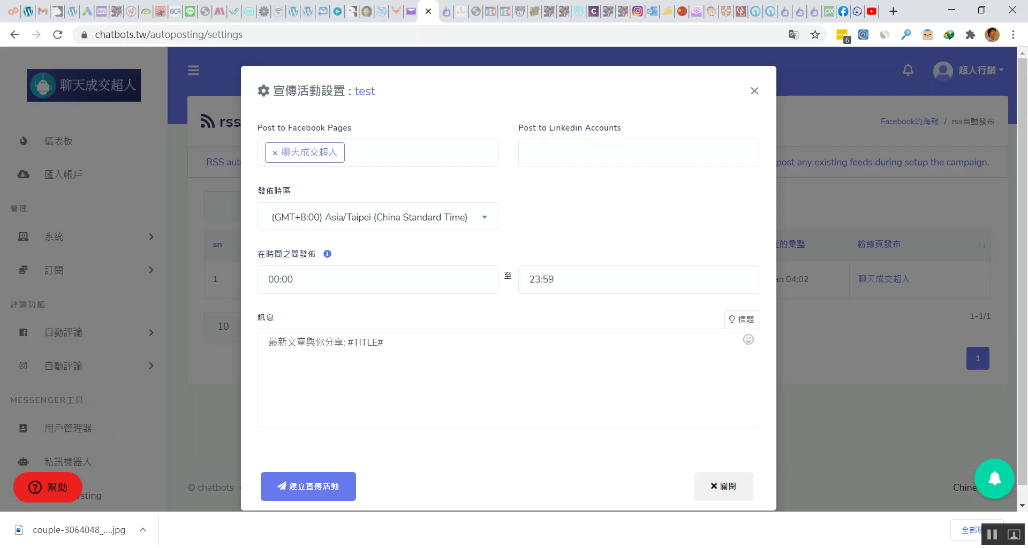
Step: Check the help for the campaign's posting time range, try editing the start hour and restore it to 00:00
{"action": "left_click", "coordinate": [327, 254]}
{"action": "mouse_move", "coordinate": [328, 255]}
{"action": "left_click", "coordinate": [292, 280]}
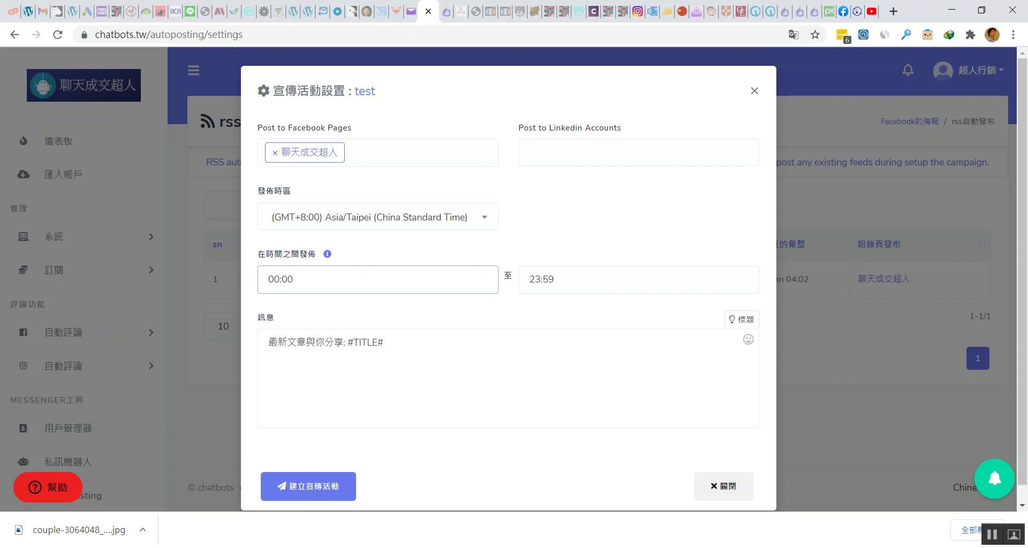
{"action": "left_click", "coordinate": [547, 279]}
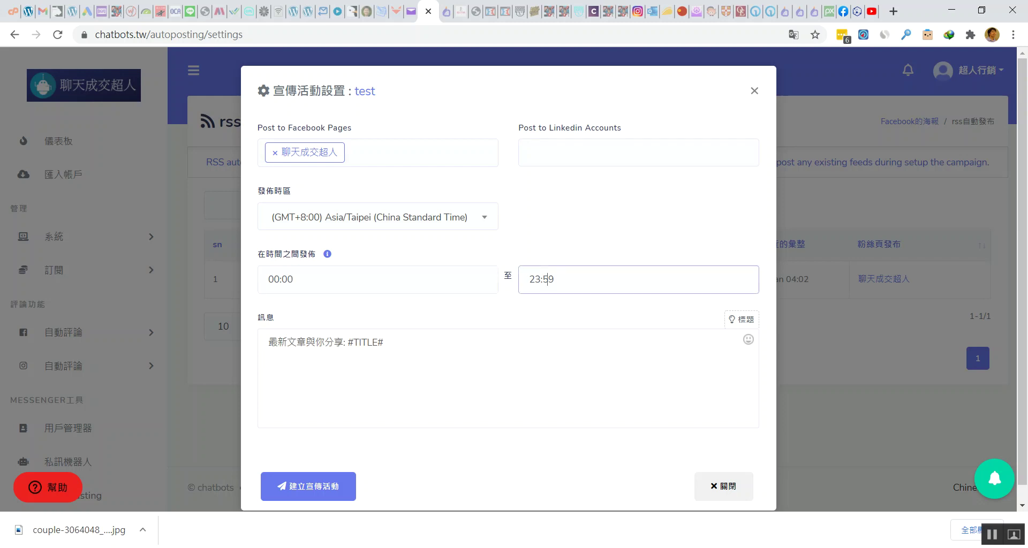
{"action": "left_click", "coordinate": [281, 279]}
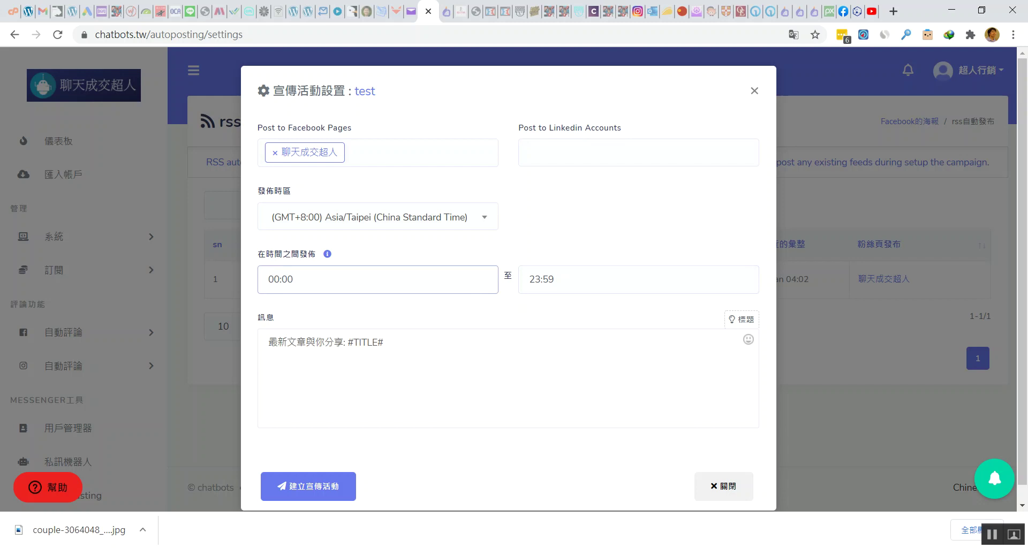
{"action": "left_click_drag", "start_coordinate": [273, 280], "coordinate": [279, 279]}
{"action": "type", "text": "8"}
{"action": "key", "text": "BackSpace"}
{"action": "type", "text": "0"}
Step: Insert an extra #TITLE# variable at the end of the campaign message and delete it again
{"action": "left_click", "coordinate": [315, 343]}
{"action": "left_click_drag", "start_coordinate": [268, 342], "coordinate": [384, 343]}
{"action": "left_click", "coordinate": [344, 343]}
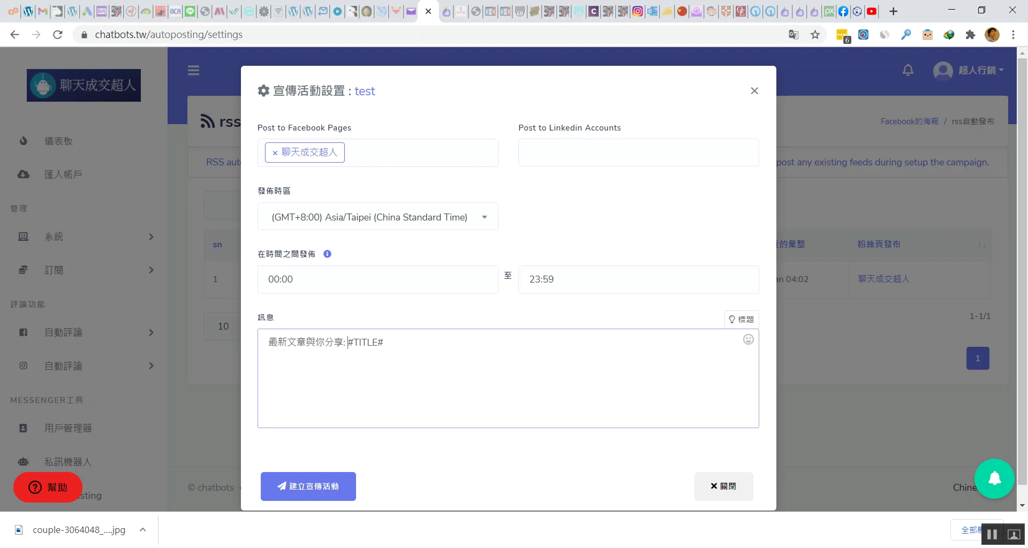
{"action": "left_click_drag", "start_coordinate": [348, 342], "coordinate": [384, 343]}
{"action": "left_click", "coordinate": [742, 319]}
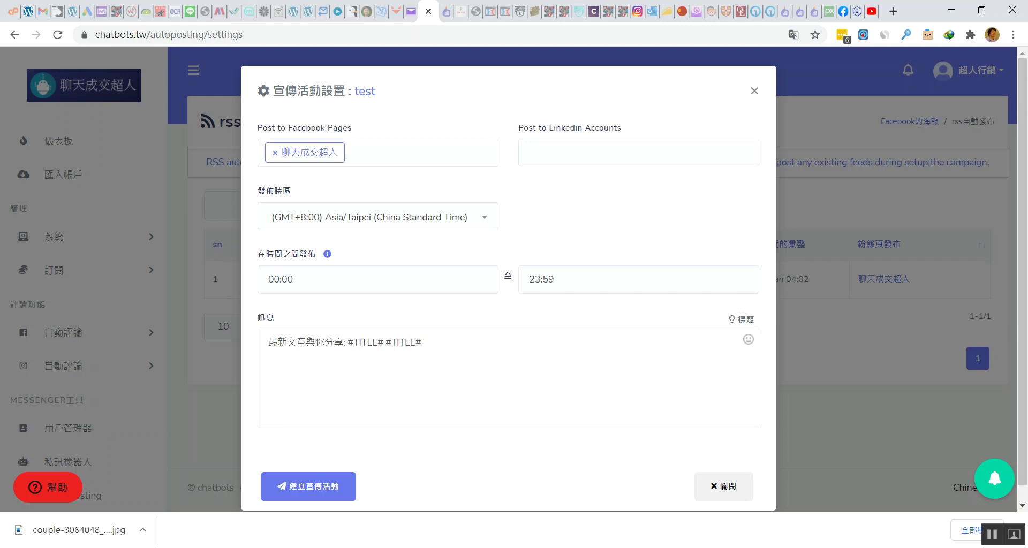
{"action": "left_click_drag", "start_coordinate": [422, 342], "coordinate": [386, 342]}
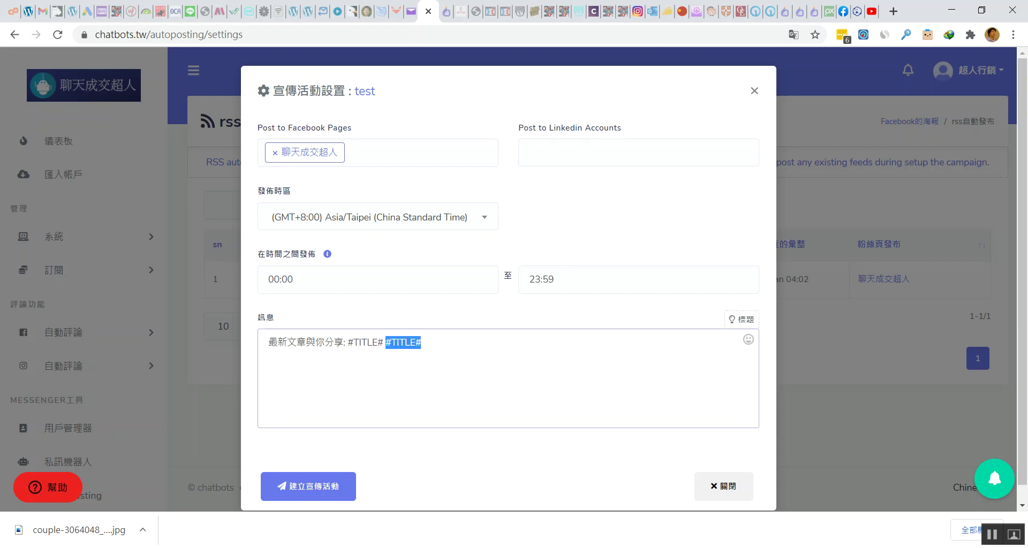
{"action": "key", "text": "BackSpace"}
{"action": "key", "text": "BackSpace"}
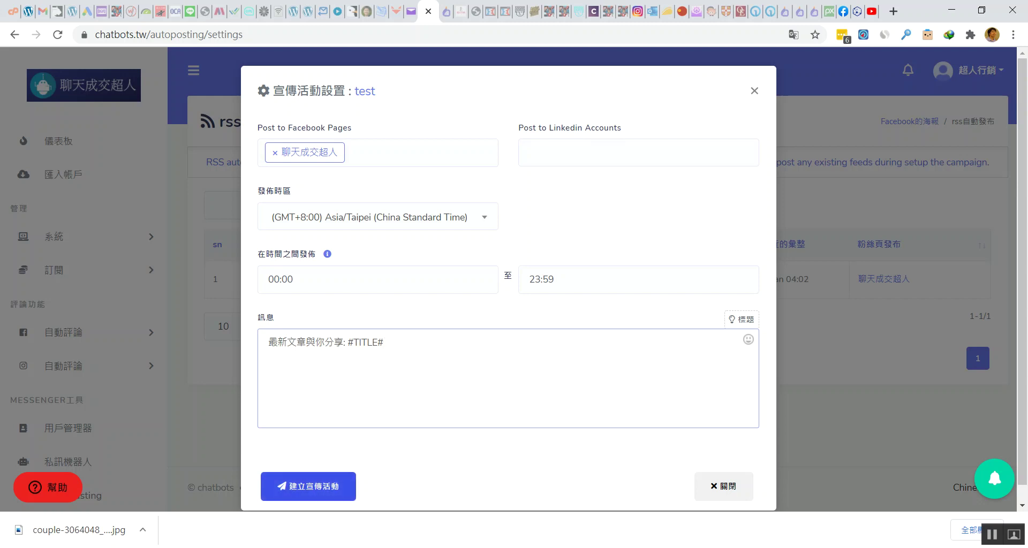
Step: Close the campaign settings without saving, view the test feed's error log and close it
{"action": "left_click", "coordinate": [754, 90]}
{"action": "left_click", "coordinate": [541, 279]}
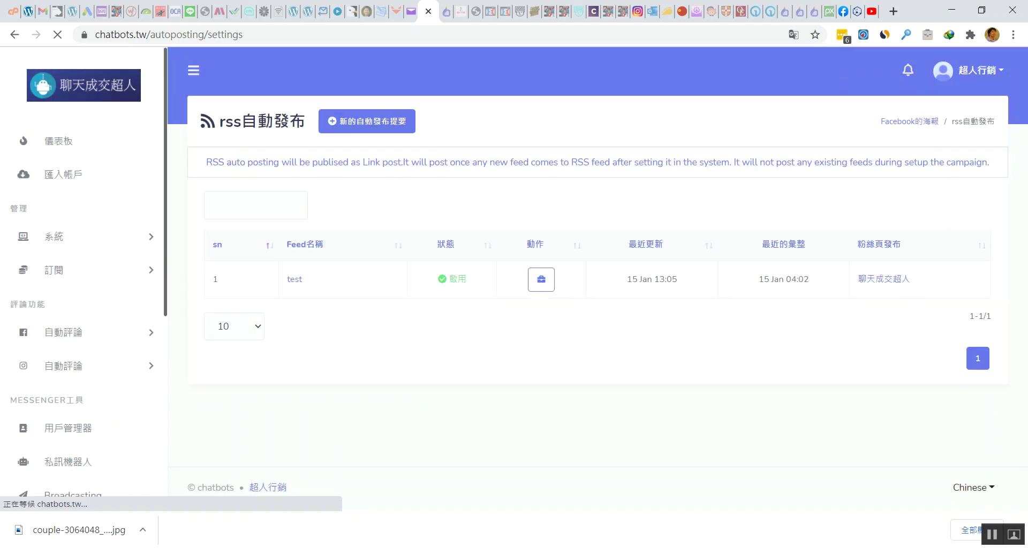
{"action": "left_click", "coordinate": [541, 279]}
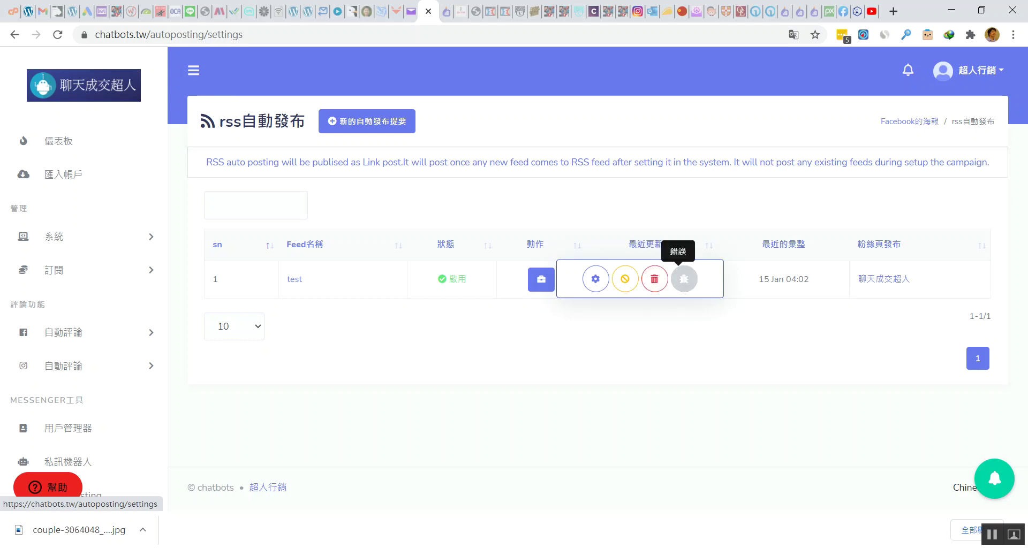
{"action": "left_click", "coordinate": [684, 279]}
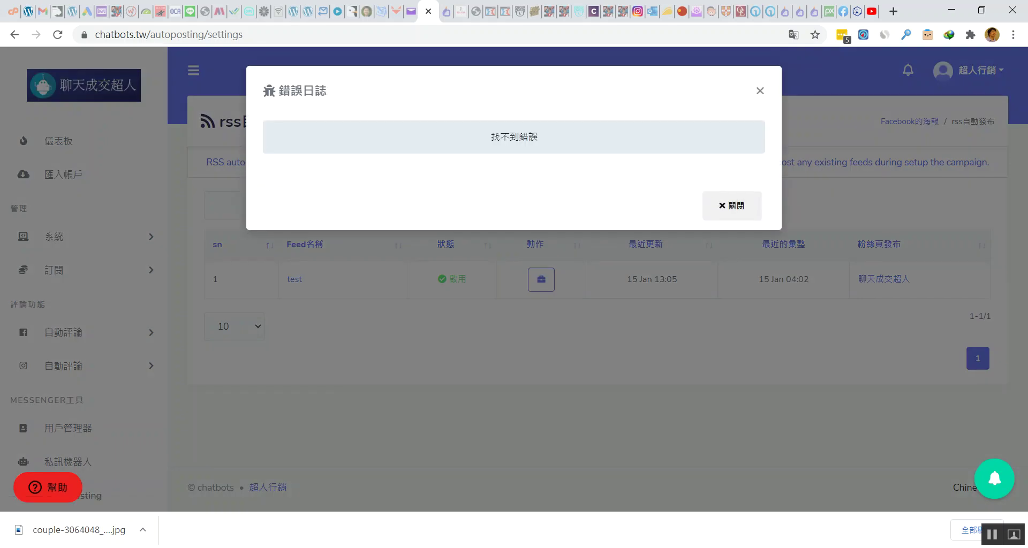
{"action": "left_click", "coordinate": [760, 90]}
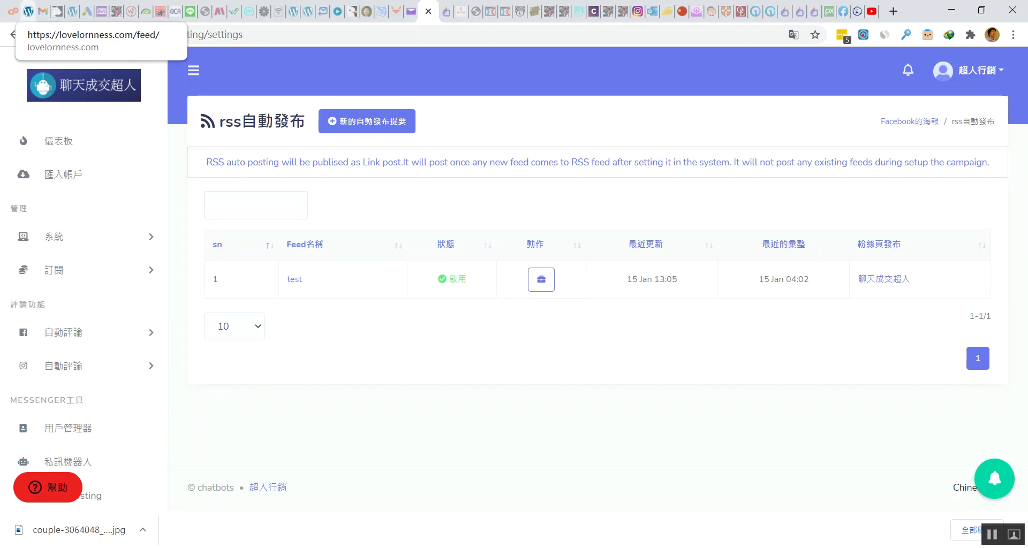
Step: Go from the lovelornness.com feed page to the site's home page by removing the feed part of the address
{"action": "left_click", "coordinate": [28, 11]}
{"action": "left_click", "coordinate": [233, 34]}
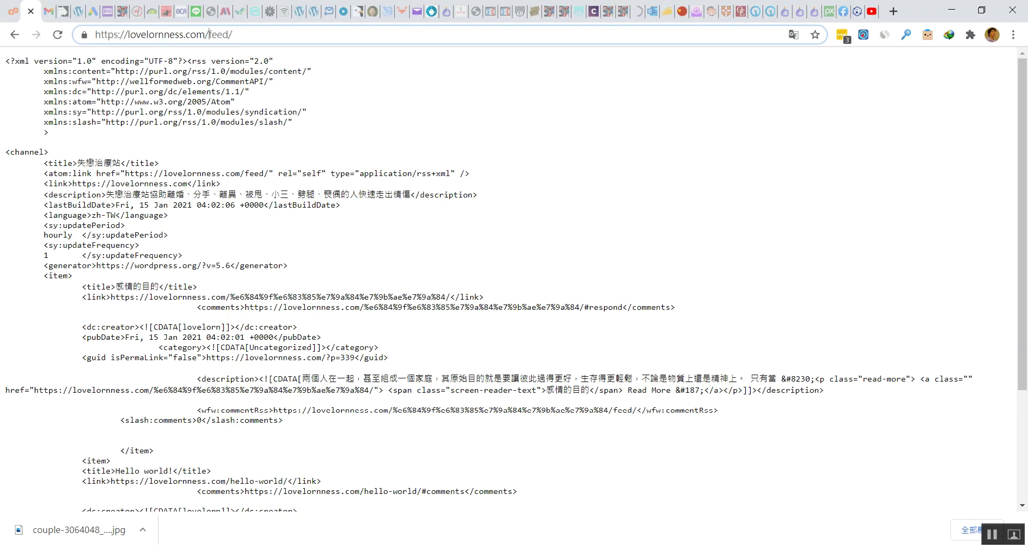
{"action": "left_click_drag", "start_coordinate": [232, 34], "coordinate": [204, 34]}
{"action": "key", "text": "BackSpace"}
{"action": "key", "text": "Return"}
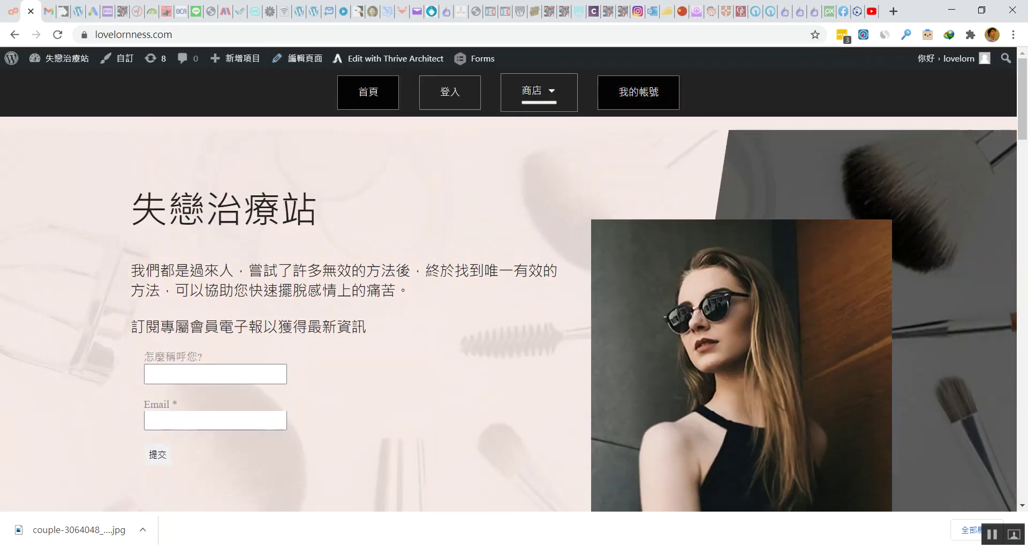
{"action": "mouse_move", "coordinate": [539, 91]}
Step: Request the site's blog at lovelornness.com/blog and bring up the article 感情的目的
{"action": "left_click", "coordinate": [206, 34]}
{"action": "left_click", "coordinate": [205, 34]}
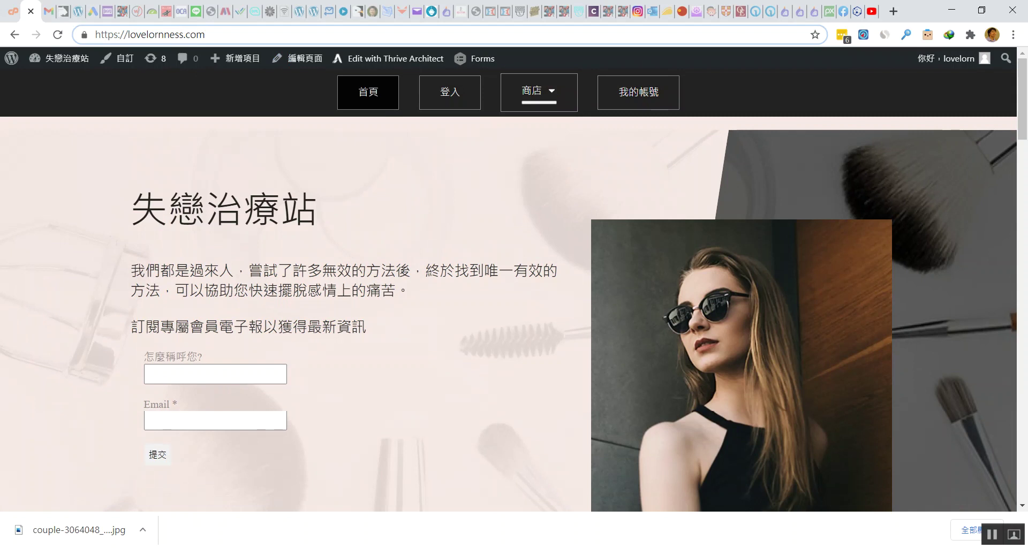
{"action": "type", "text": "/"}
{"action": "type", "text": "blog"}
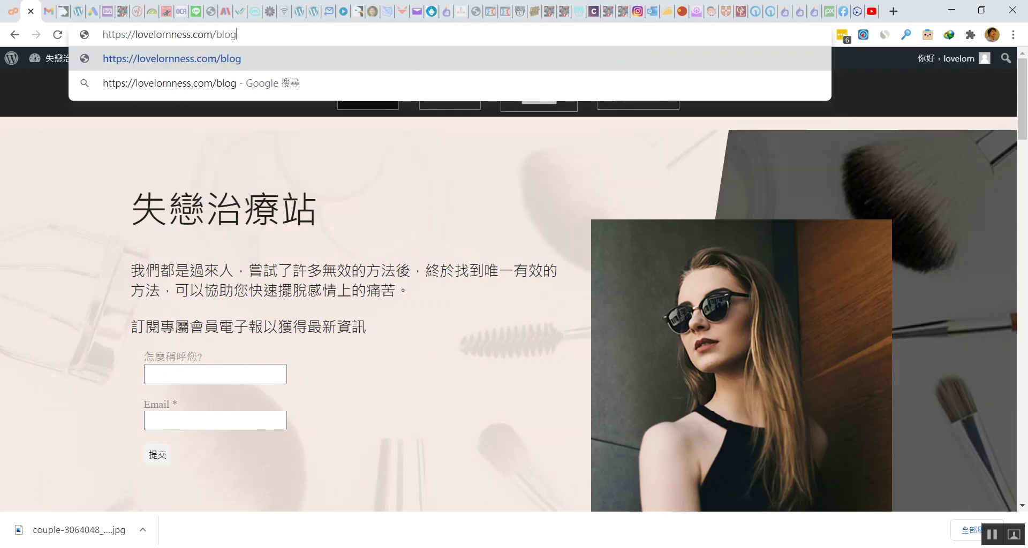
{"action": "key", "text": "Return"}
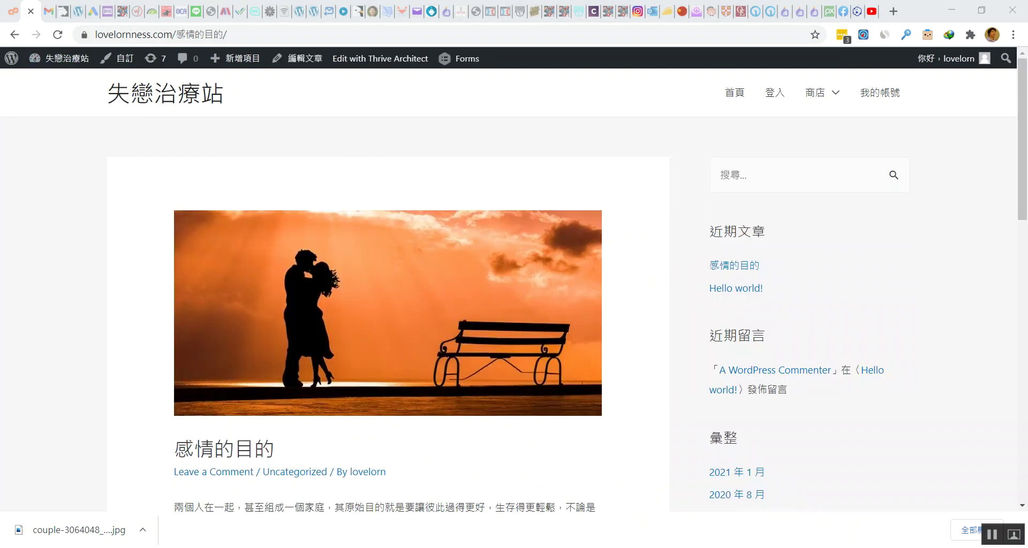
Step: Read through the blog article 感情的目的, including its image, title and body text
{"action": "scroll", "coordinate": [388, 290], "scroll_direction": "down", "scroll_amount": 6}
{"action": "scroll", "coordinate": [388, 290], "scroll_direction": "up", "scroll_amount": 5}
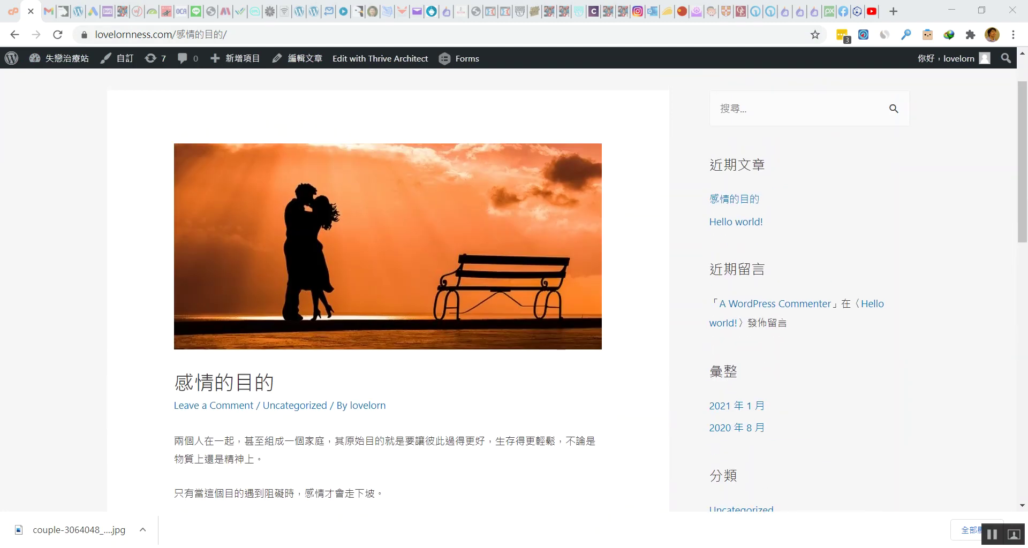
{"action": "scroll", "coordinate": [388, 289], "scroll_direction": "up", "scroll_amount": 1}
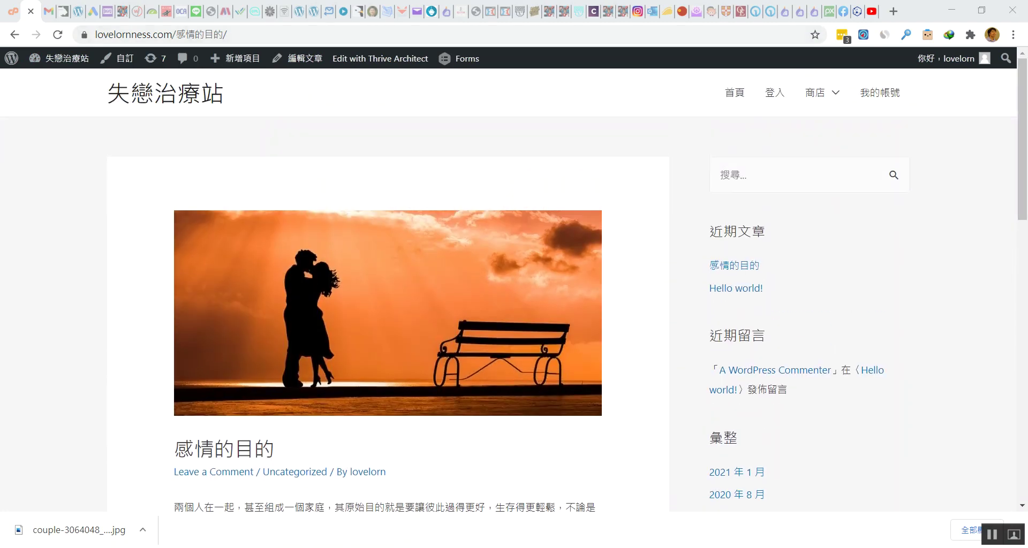
{"action": "scroll", "coordinate": [388, 290], "scroll_direction": "down", "scroll_amount": 1}
{"action": "scroll", "coordinate": [387, 289], "scroll_direction": "down", "scroll_amount": 3}
{"action": "scroll", "coordinate": [388, 289], "scroll_direction": "up", "scroll_amount": 2}
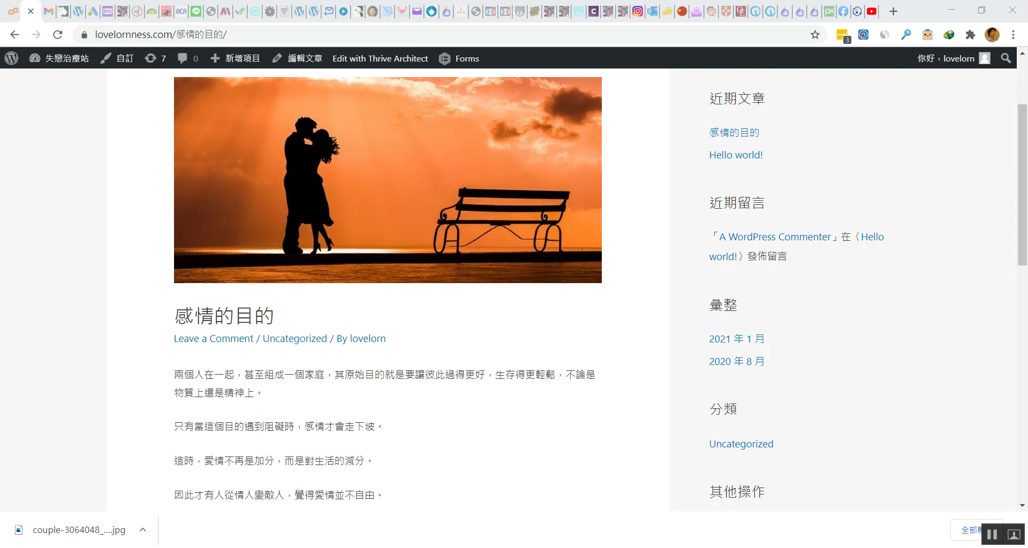
{"action": "scroll", "coordinate": [514, 289], "scroll_direction": "down", "scroll_amount": 4}
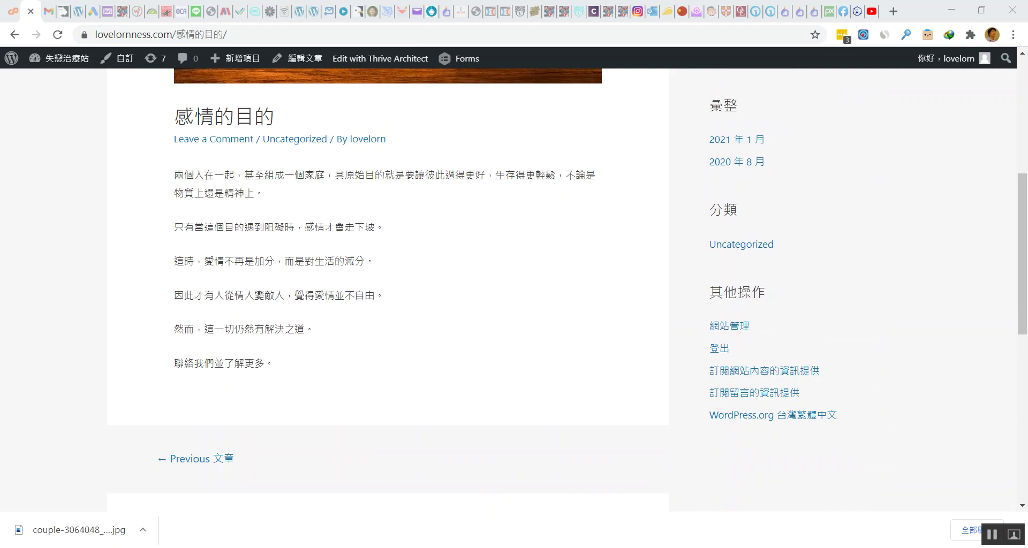
{"action": "scroll", "coordinate": [514, 289], "scroll_direction": "up", "scroll_amount": 4}
{"action": "scroll", "coordinate": [514, 289], "scroll_direction": "down", "scroll_amount": 1}
{"action": "scroll", "coordinate": [514, 289], "scroll_direction": "down", "scroll_amount": 3}
{"action": "scroll", "coordinate": [514, 289], "scroll_direction": "up", "scroll_amount": 6}
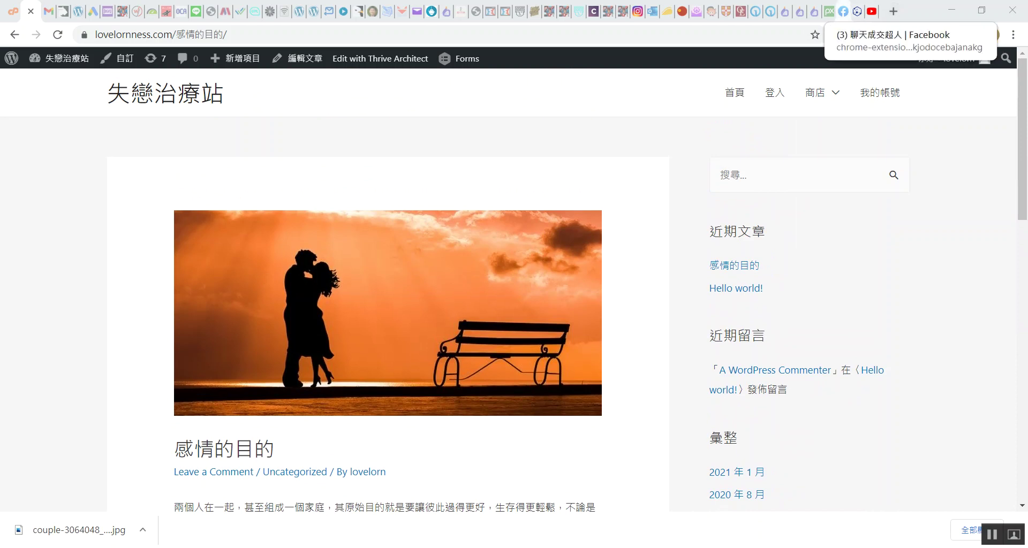
Step: Switch to the 聊天成交超人 Facebook page, find the auto-published article post and compare its intro text and title with the campaign message
{"action": "left_click", "coordinate": [844, 11]}
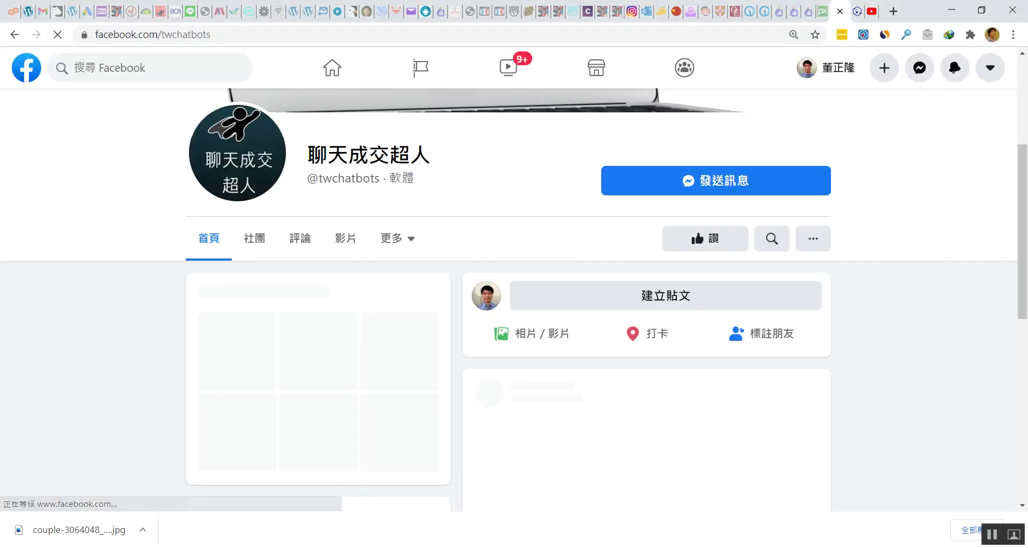
{"action": "scroll", "coordinate": [949, 54], "scroll_direction": "down", "scroll_amount": 3}
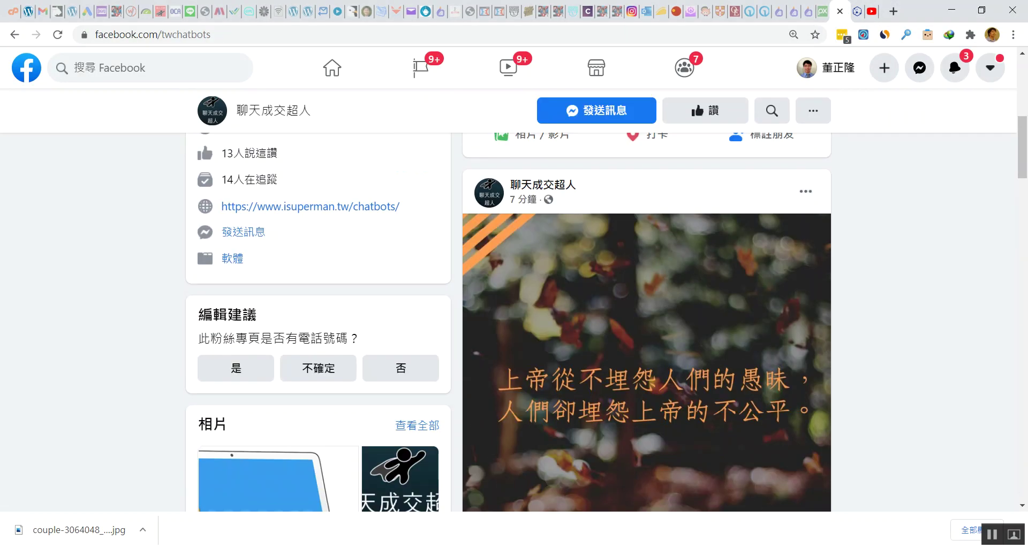
{"action": "scroll", "coordinate": [949, 54], "scroll_direction": "down", "scroll_amount": 6}
{"action": "scroll", "coordinate": [949, 54], "scroll_direction": "down", "scroll_amount": 6}
{"action": "scroll", "coordinate": [949, 54], "scroll_direction": "up", "scroll_amount": 3}
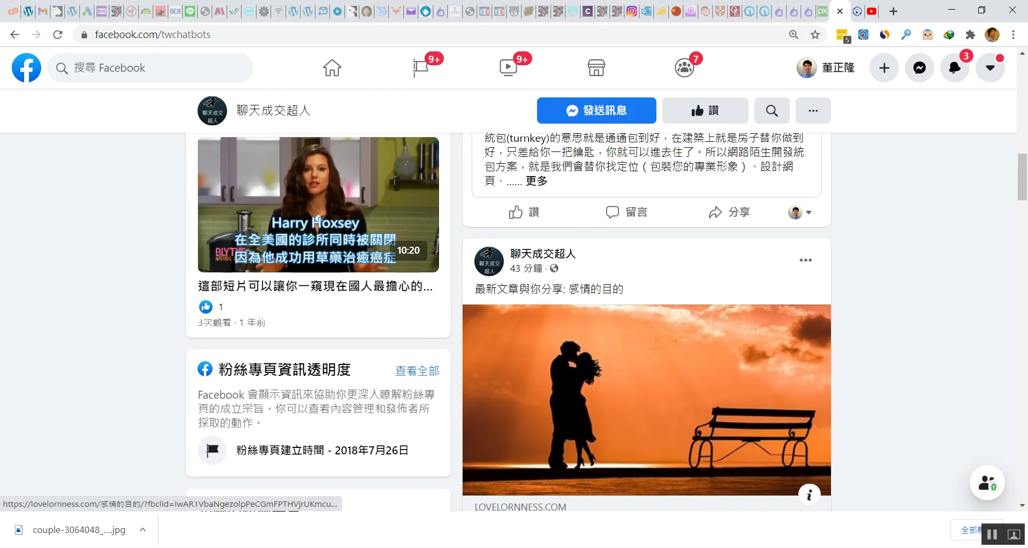
{"action": "scroll", "coordinate": [949, 53], "scroll_direction": "down", "scroll_amount": 3}
{"action": "scroll", "coordinate": [949, 53], "scroll_direction": "up", "scroll_amount": 3}
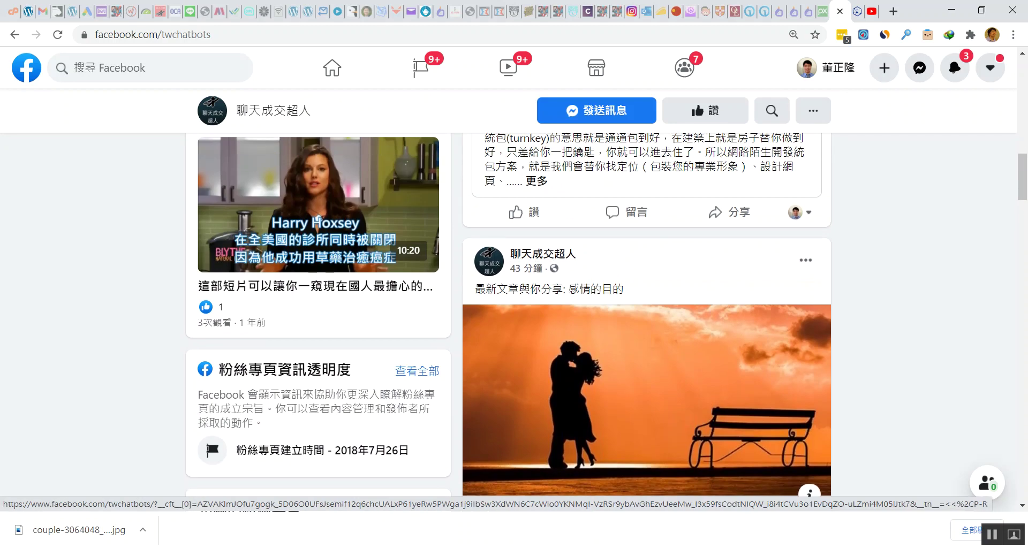
{"action": "left_click_drag", "start_coordinate": [474, 290], "coordinate": [565, 290]}
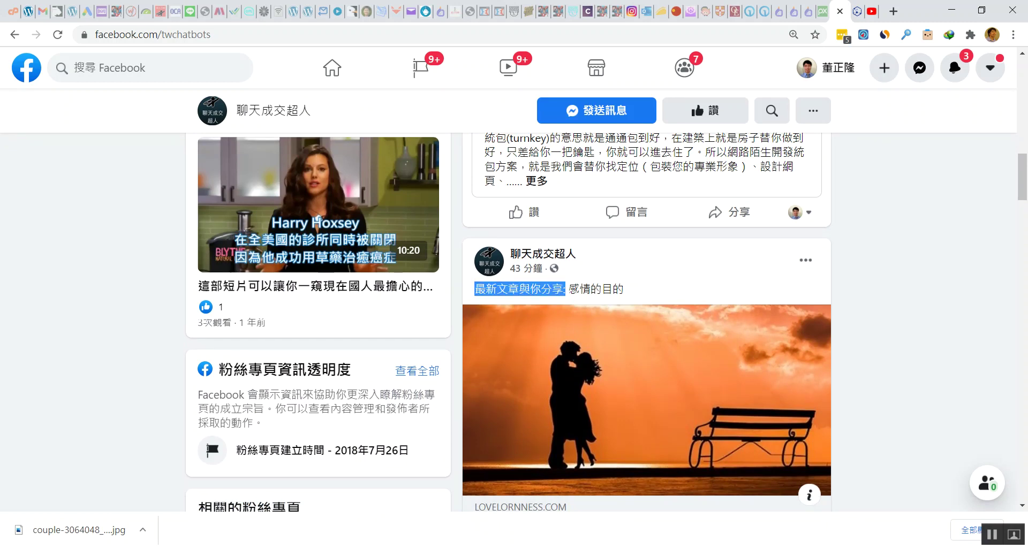
{"action": "left_click", "coordinate": [566, 289]}
{"action": "left_click_drag", "start_coordinate": [569, 290], "coordinate": [623, 290]}
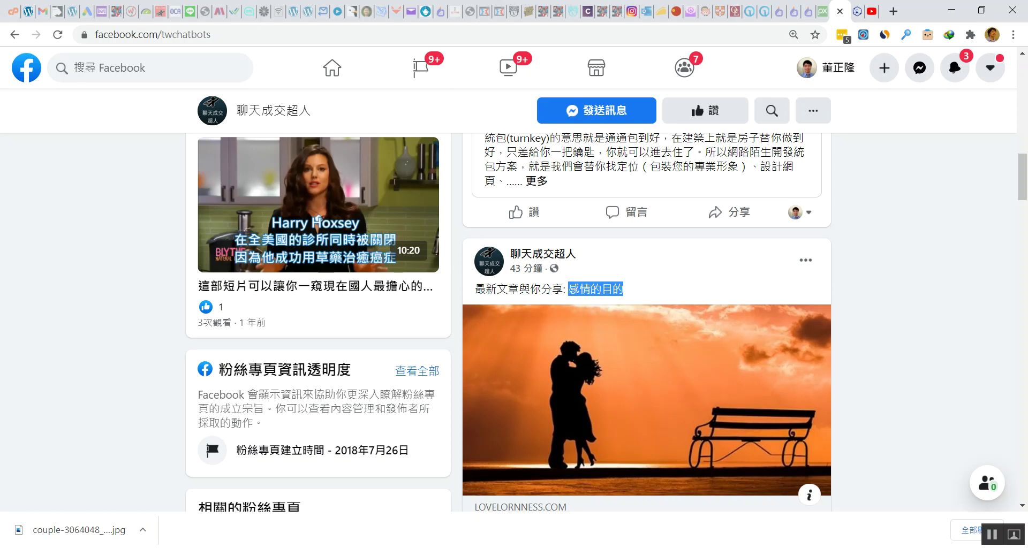